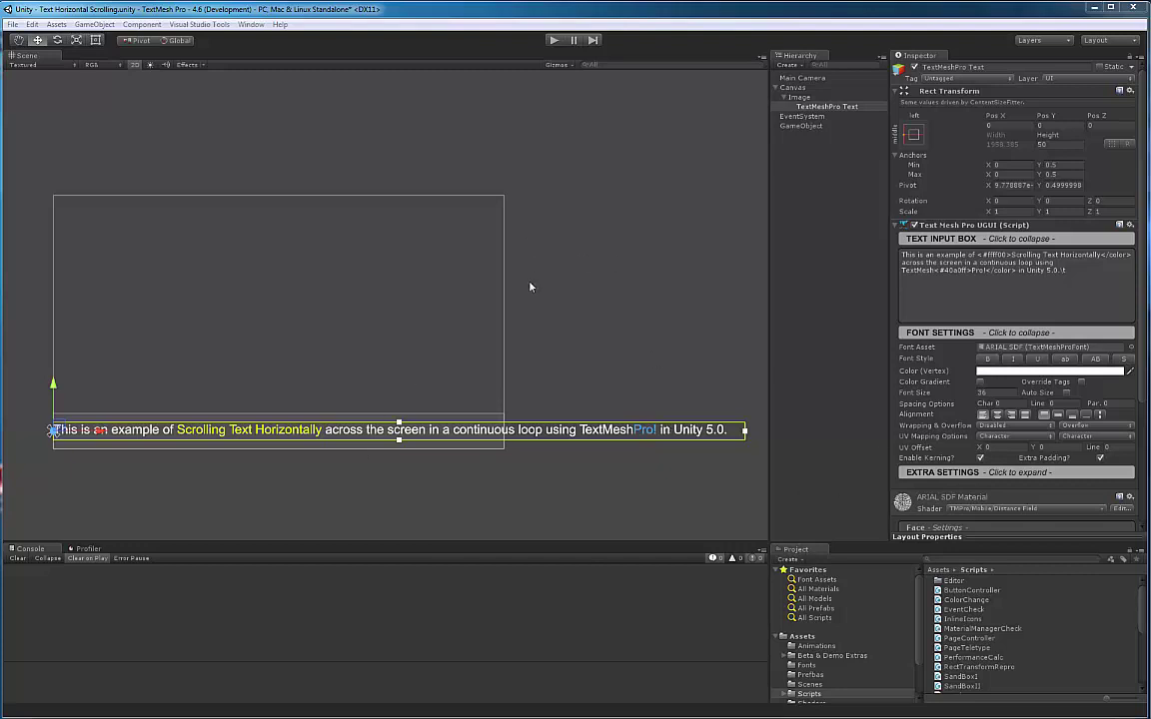
- Select the Canvas in the Hierarchy so its components appear in the Inspector
{"action": "left_click", "coordinate": [791, 88]}
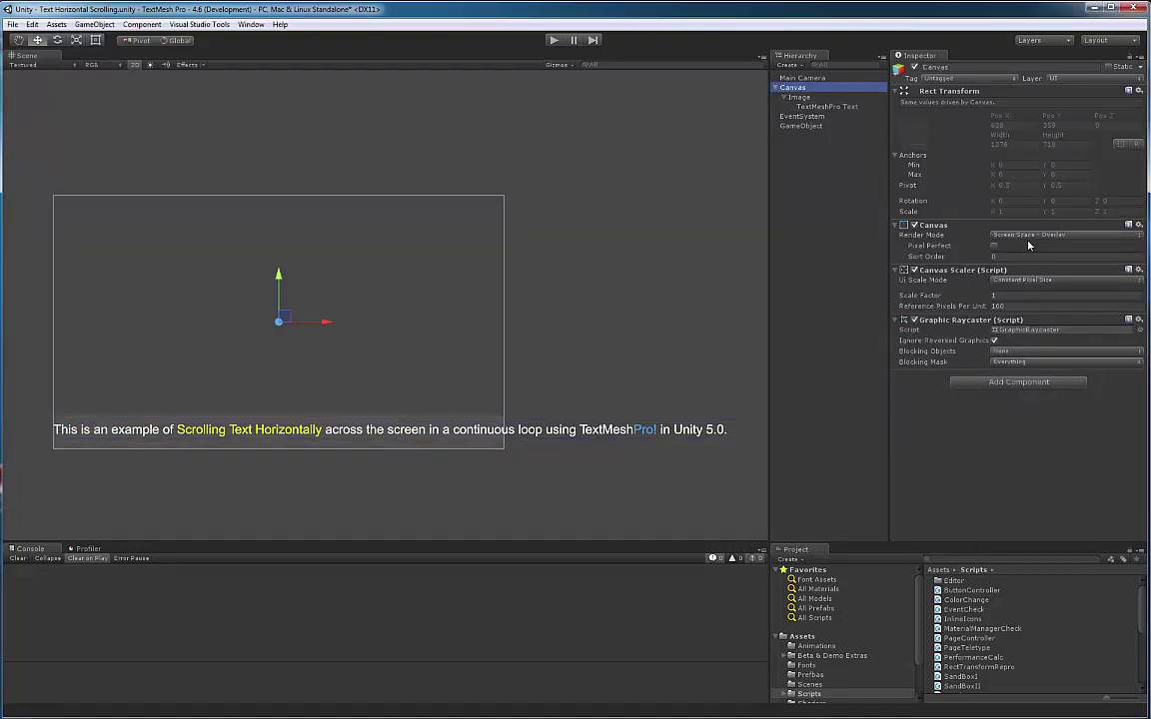
- Add a UI > Mask component to the Image, toggling it off and on to compare clipping
{"action": "left_click", "coordinate": [799, 97]}
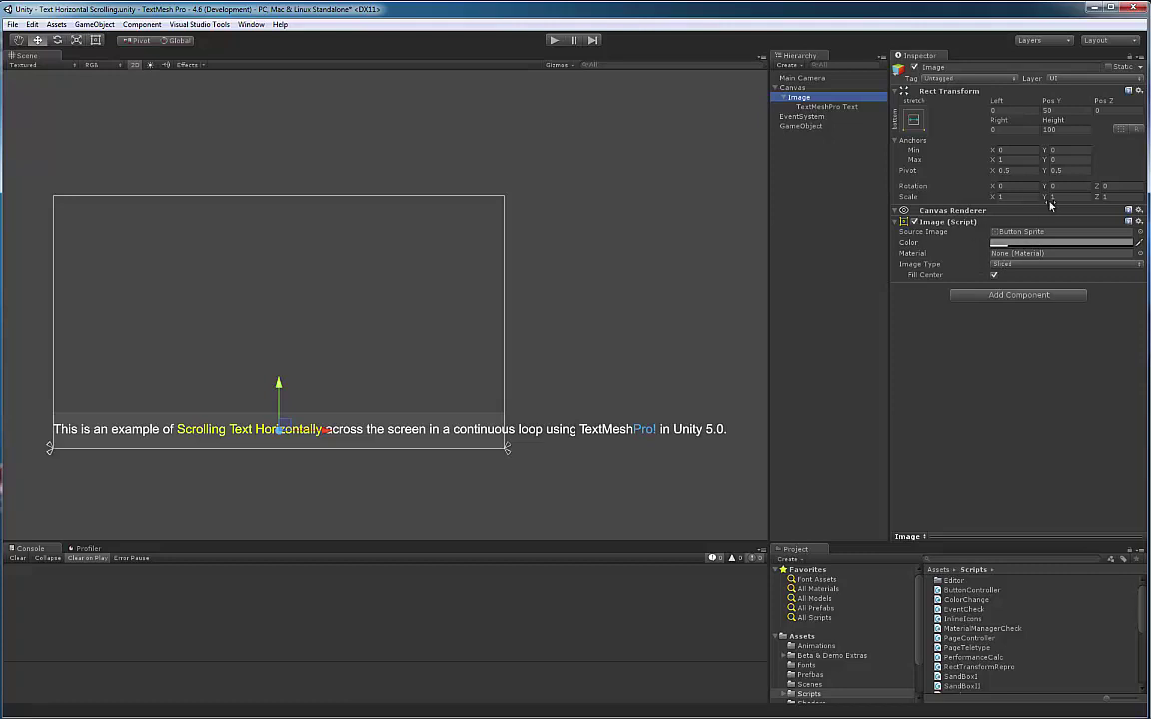
{"action": "scroll", "coordinate": [355, 457], "scroll_direction": "up", "scroll_amount": 3}
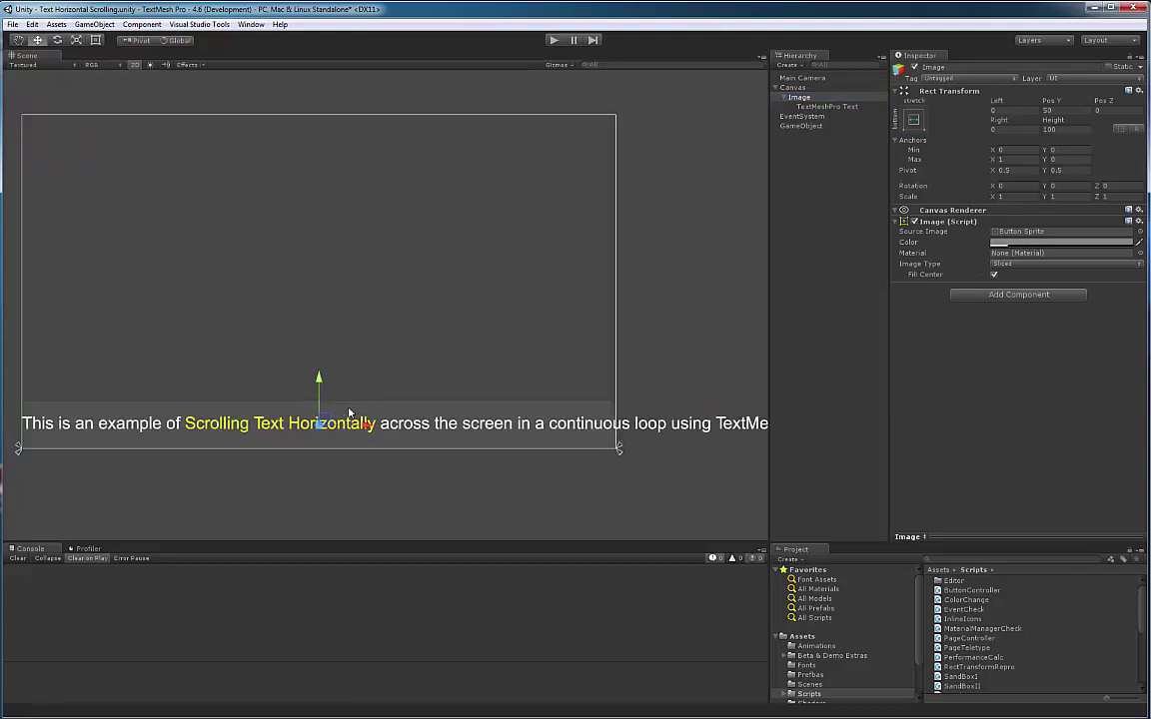
{"action": "middle_click_drag", "start_coordinate": [302, 431], "coordinate": [379, 361]}
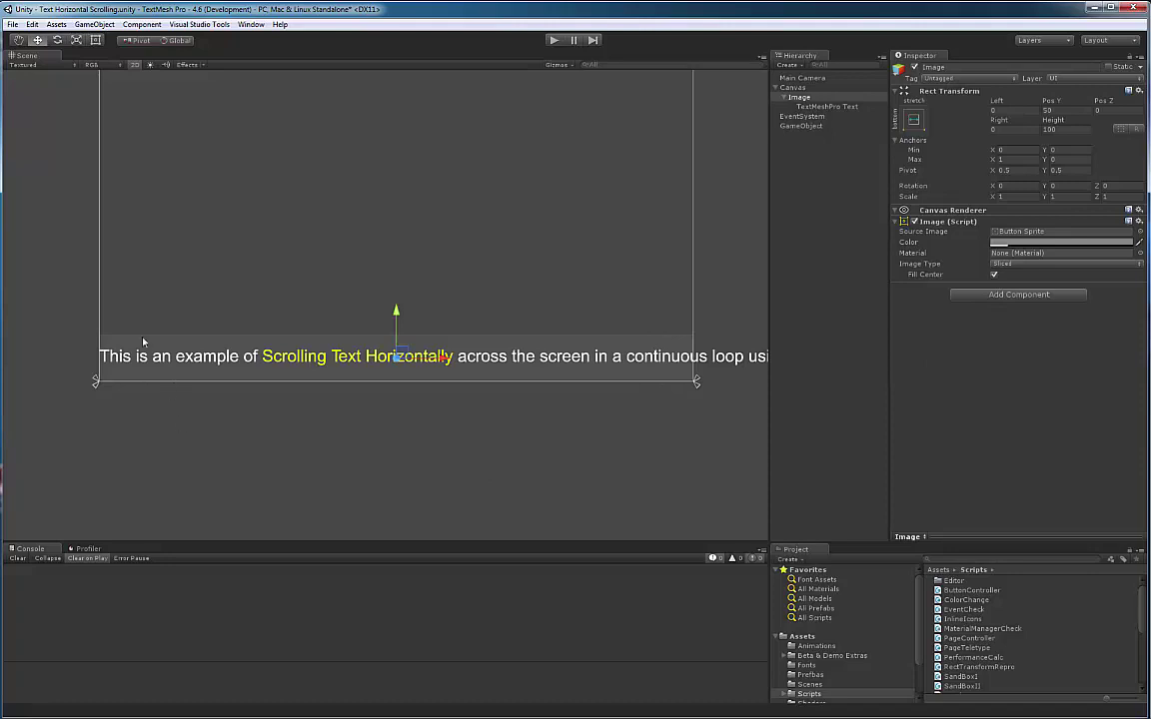
{"action": "left_click", "coordinate": [1009, 295]}
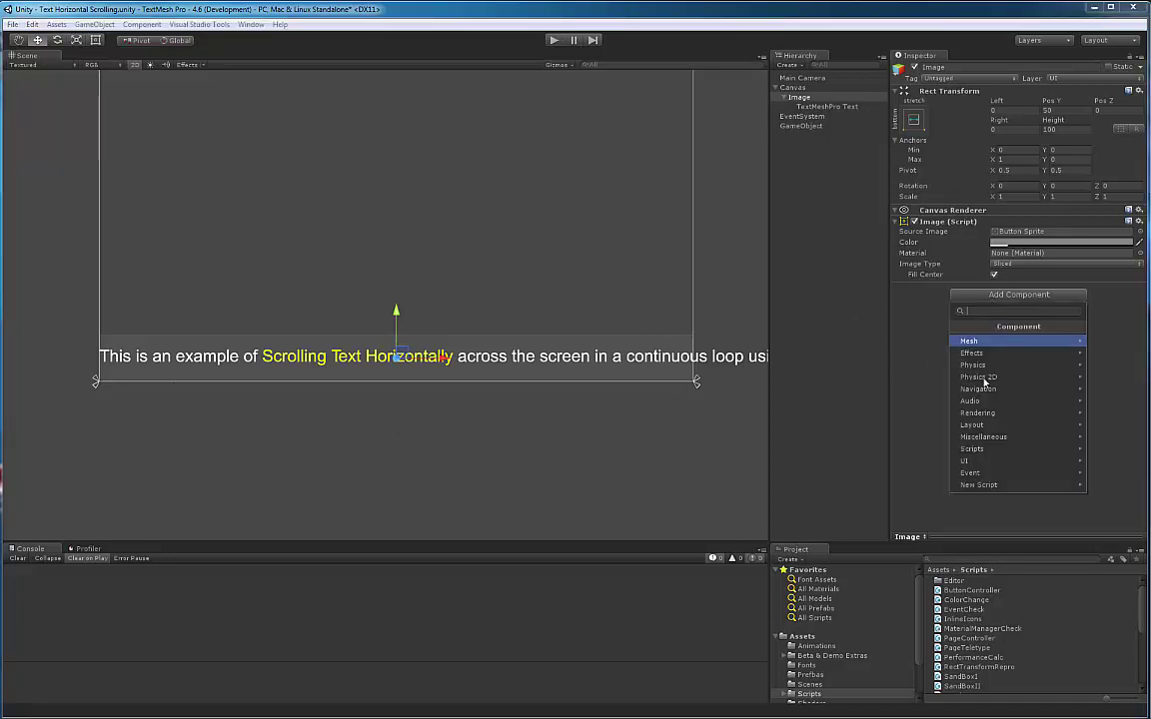
{"action": "left_click", "coordinate": [974, 462]}
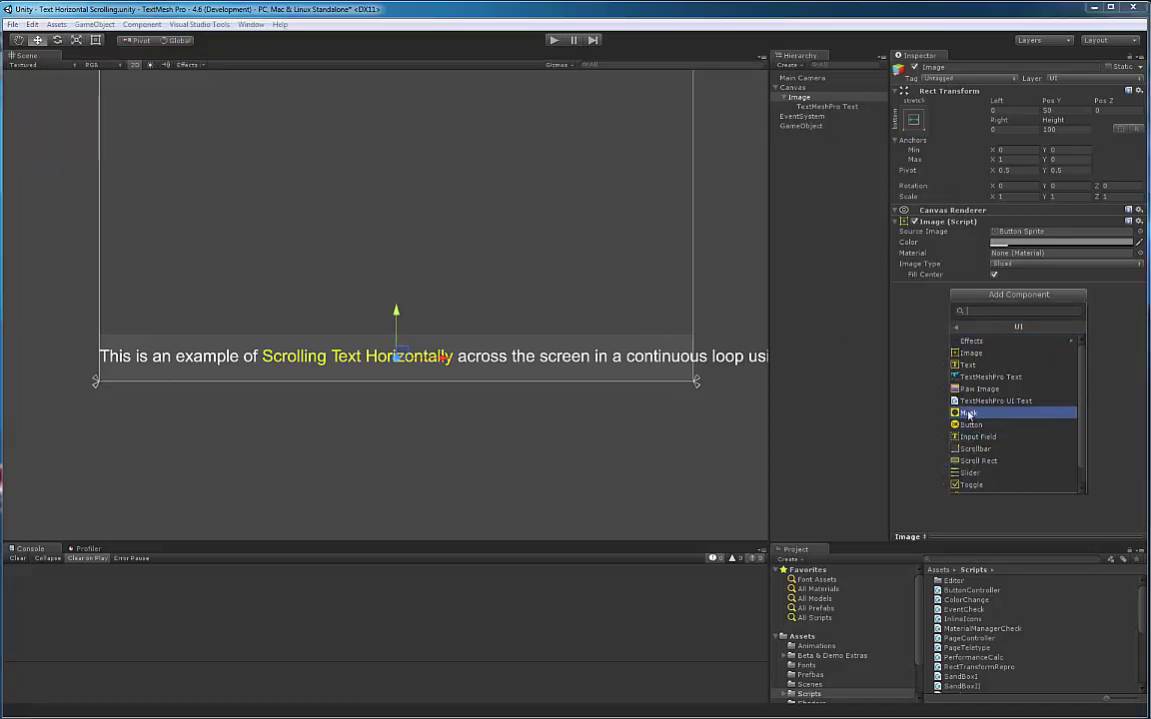
{"action": "left_click", "coordinate": [969, 413]}
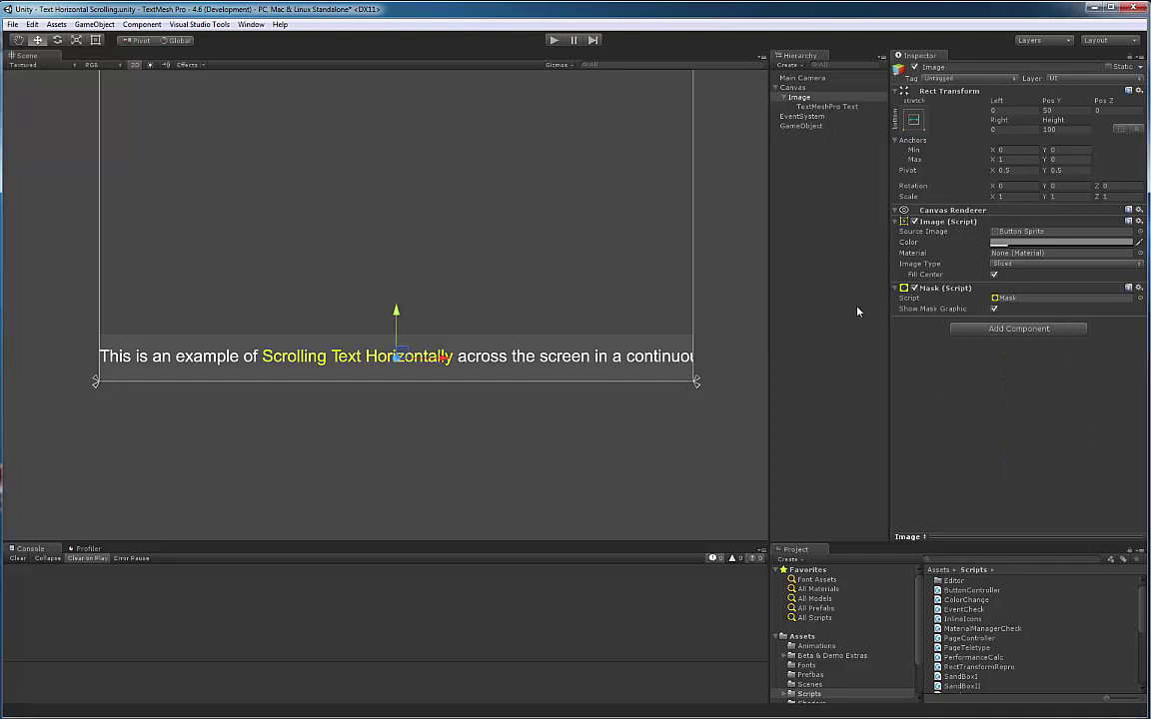
{"action": "left_click", "coordinate": [914, 288]}
{"action": "left_click", "coordinate": [914, 288]}
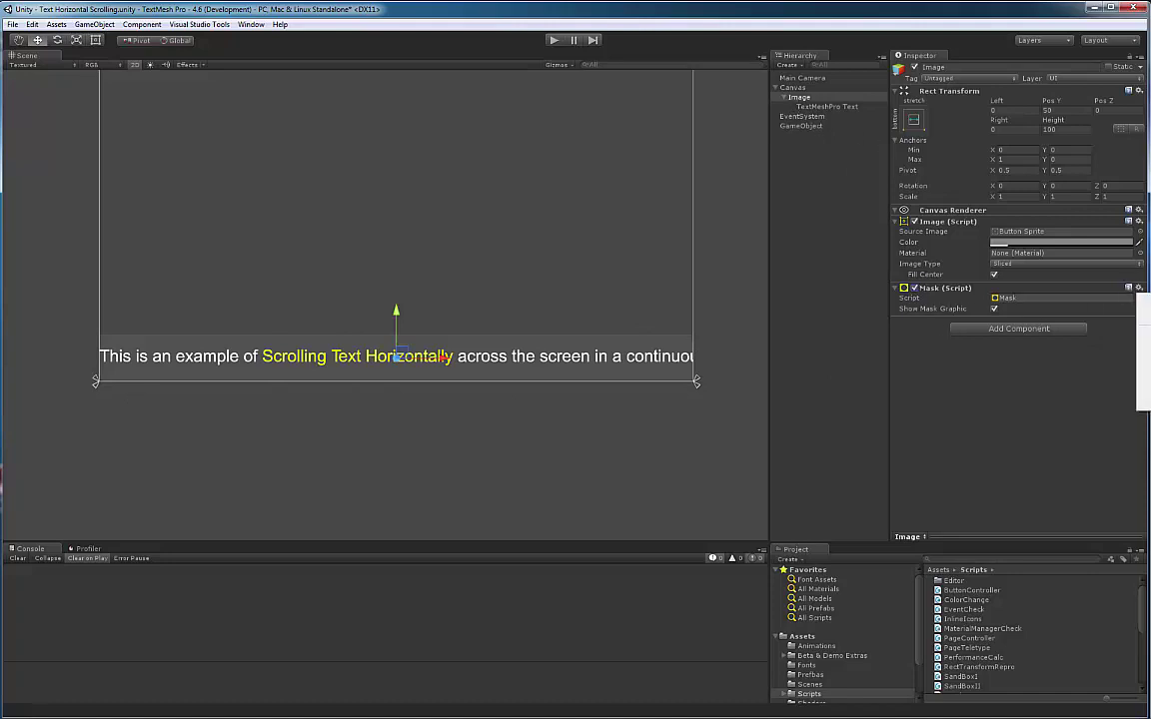
{"action": "left_click", "coordinate": [827, 106]}
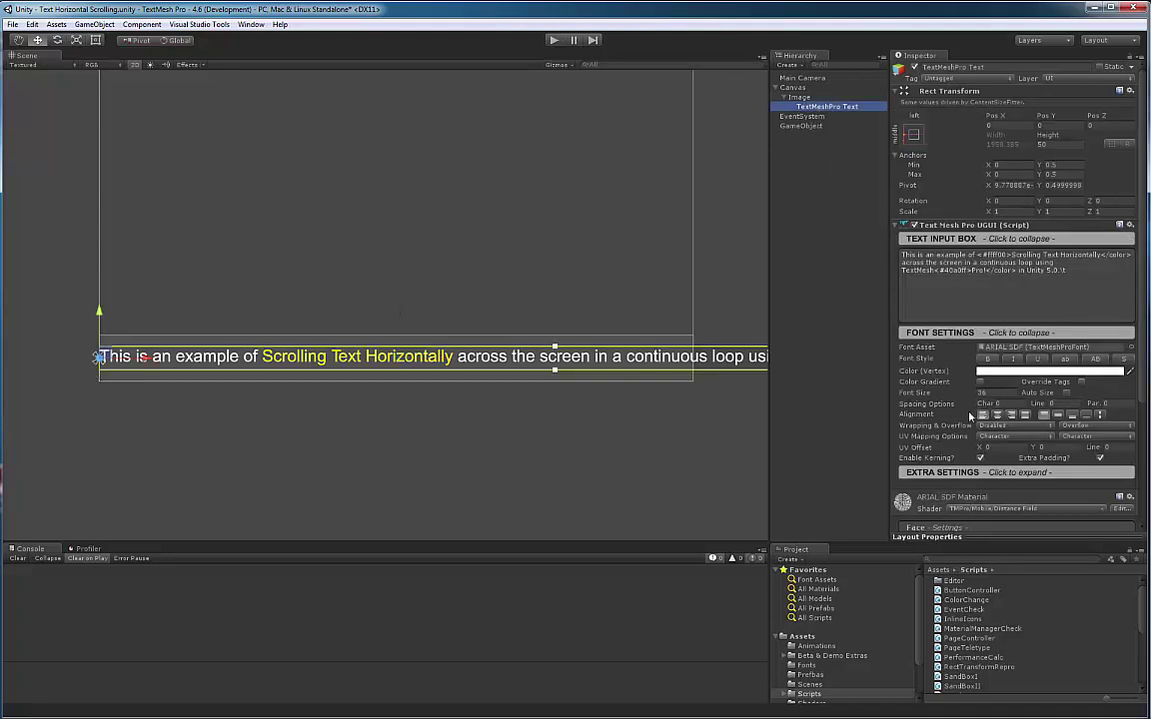
{"action": "scroll", "coordinate": [909, 370], "scroll_direction": "down", "scroll_amount": 1}
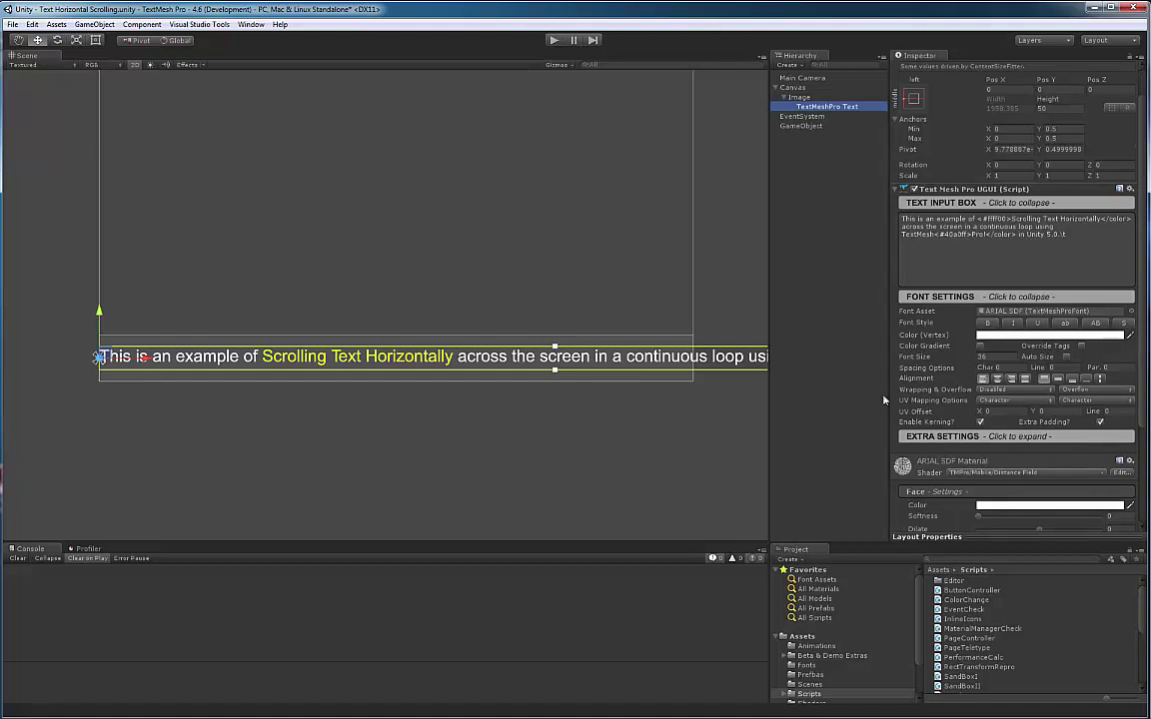
{"action": "left_click", "coordinate": [800, 97]}
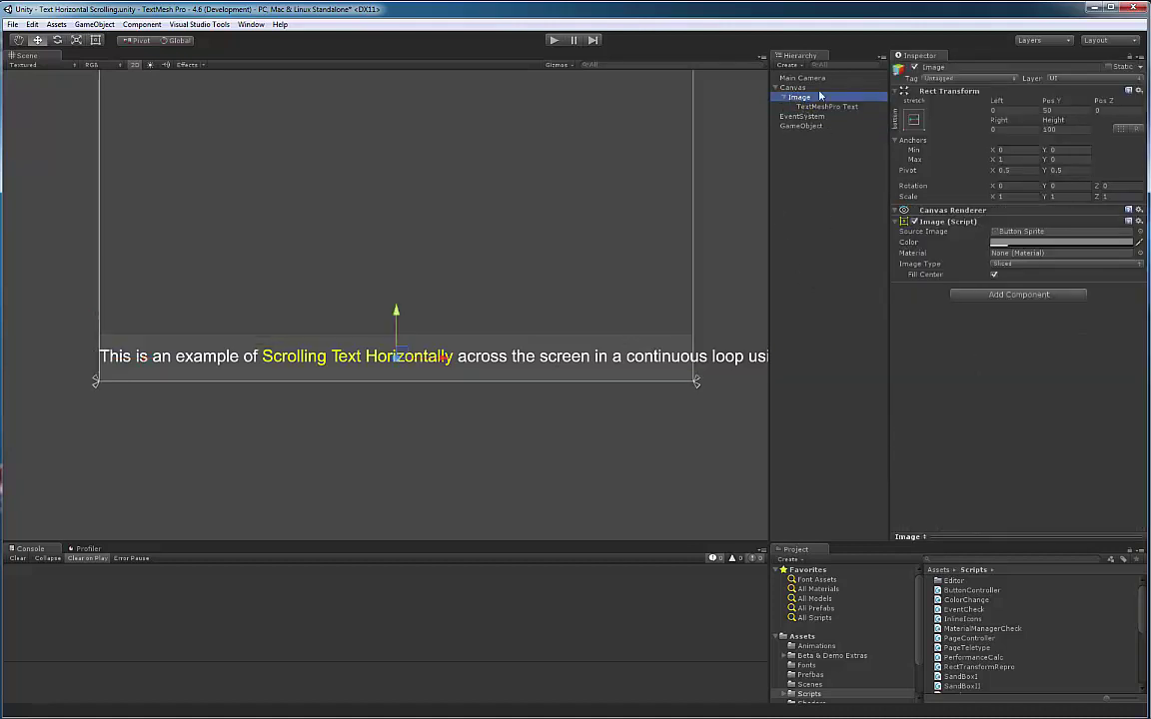
{"action": "left_click", "coordinate": [821, 107]}
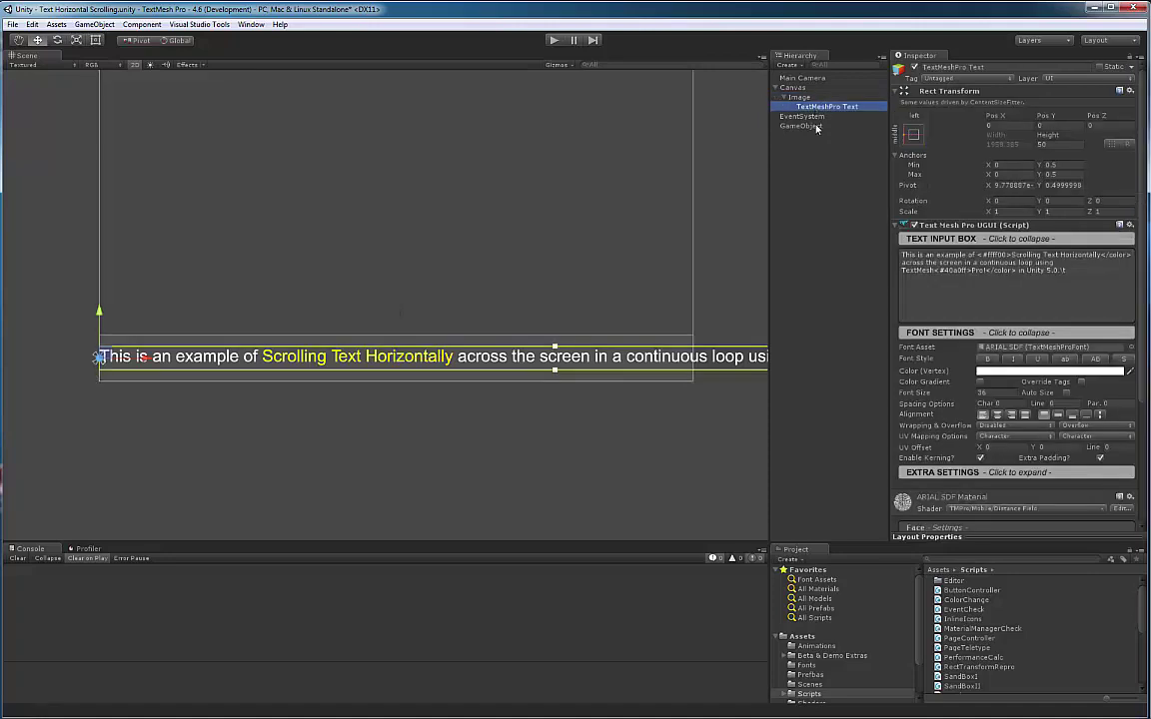
{"action": "middle_click_drag", "start_coordinate": [469, 336], "coordinate": [439, 387]}
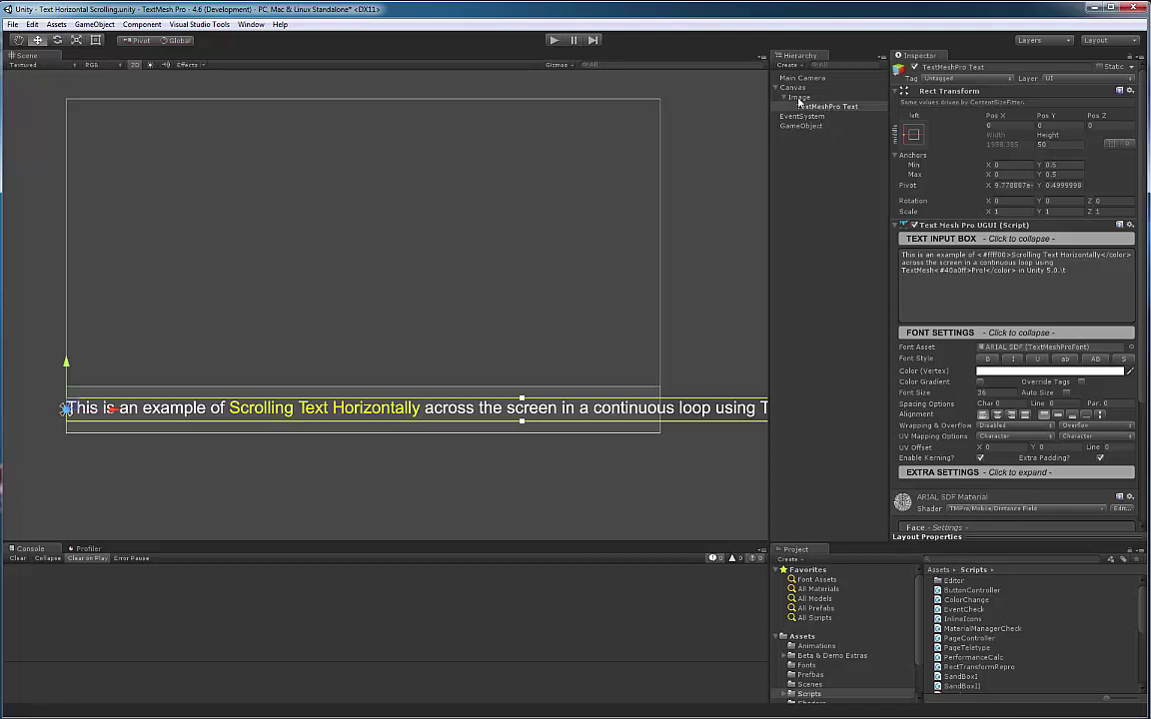
{"action": "left_click", "coordinate": [800, 98]}
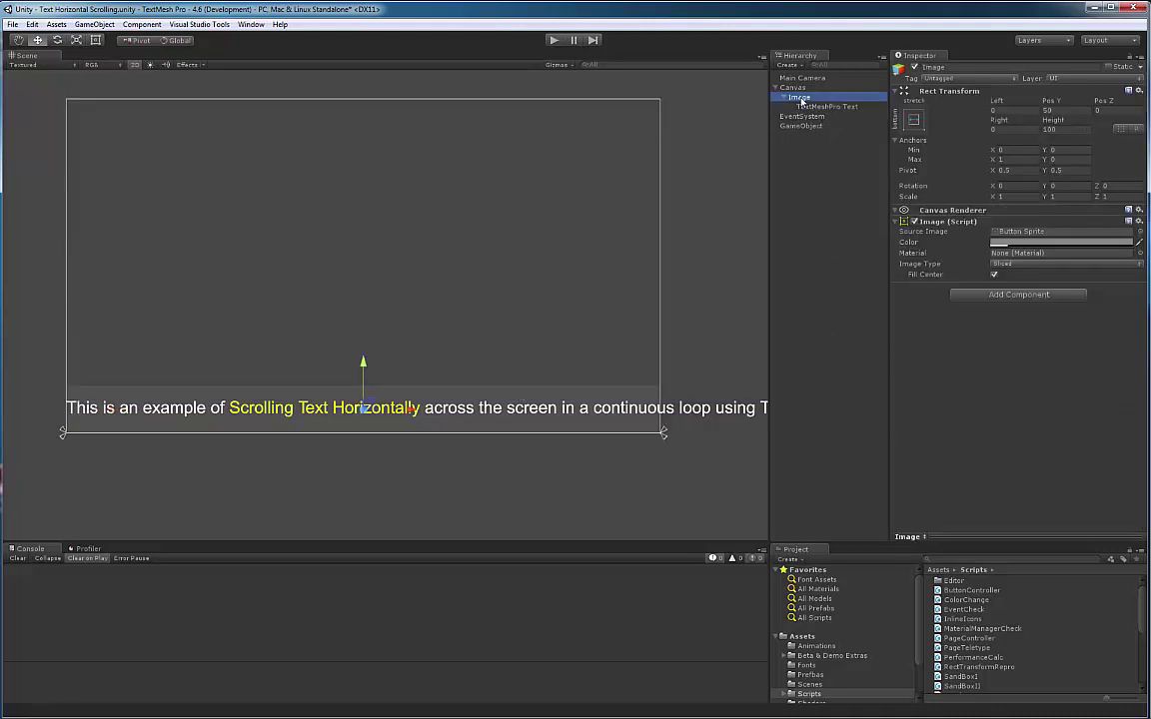
{"action": "right_click", "coordinate": [801, 98]}
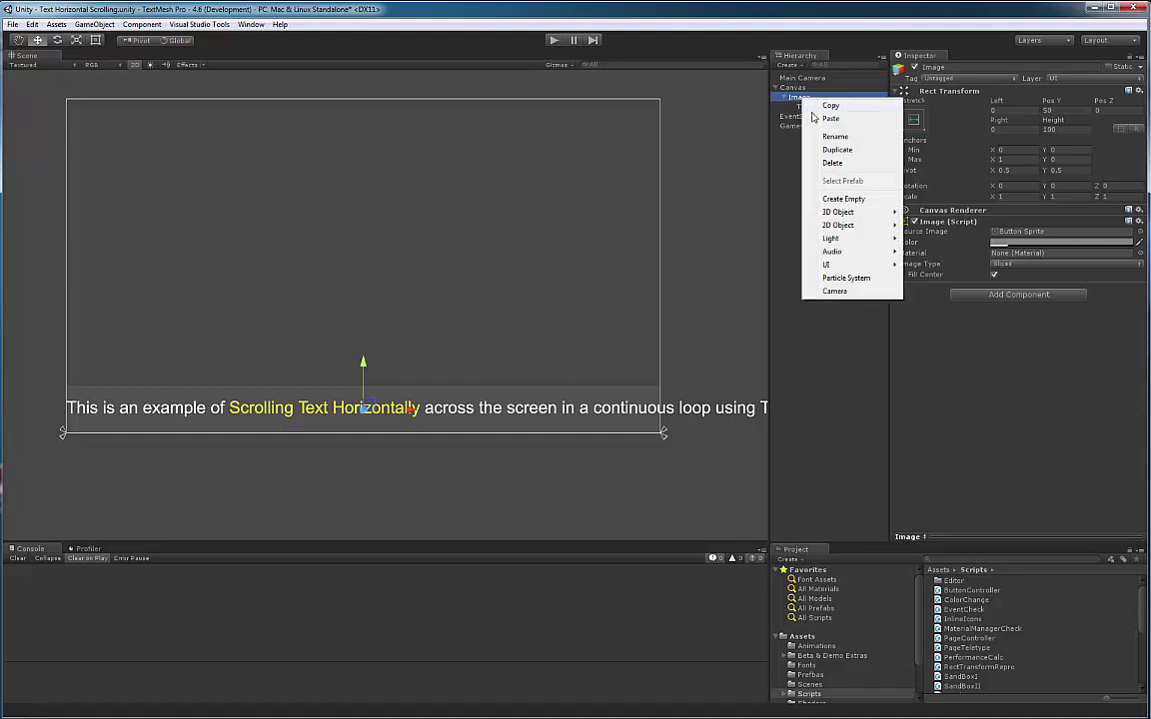
{"action": "mouse_move", "coordinate": [828, 265]}
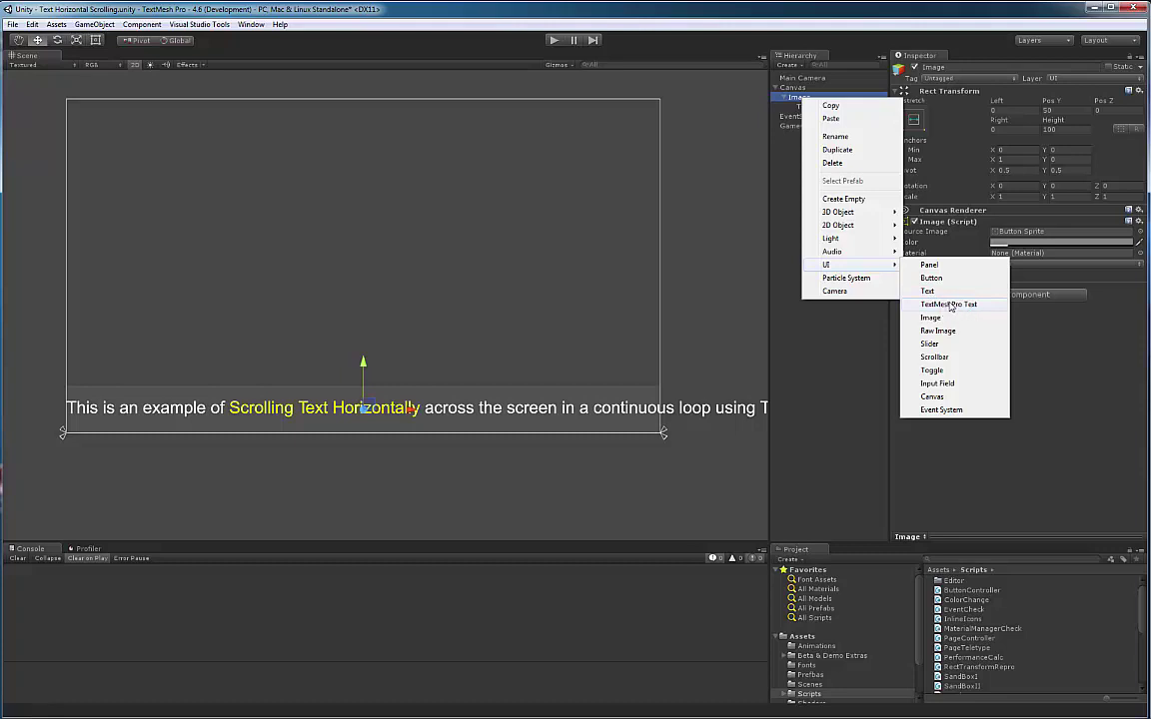
{"action": "left_click", "coordinate": [761, 298]}
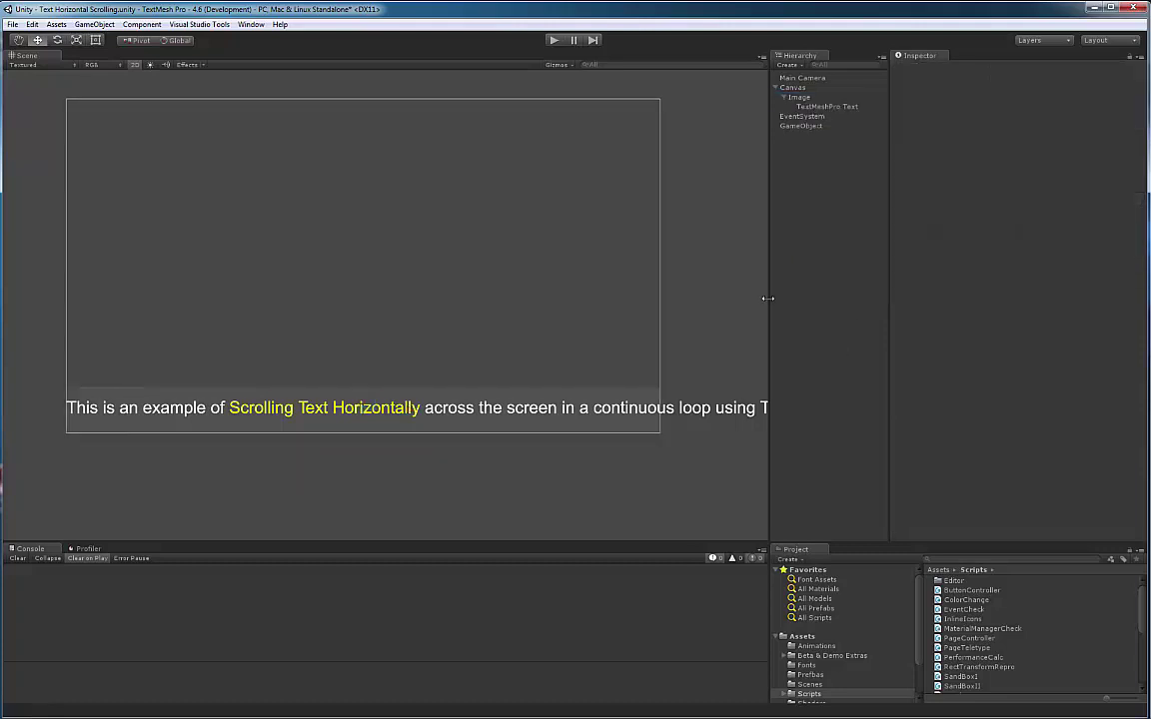
{"action": "left_click", "coordinate": [811, 107]}
{"action": "scroll", "coordinate": [292, 335], "scroll_direction": "down", "scroll_amount": 2}
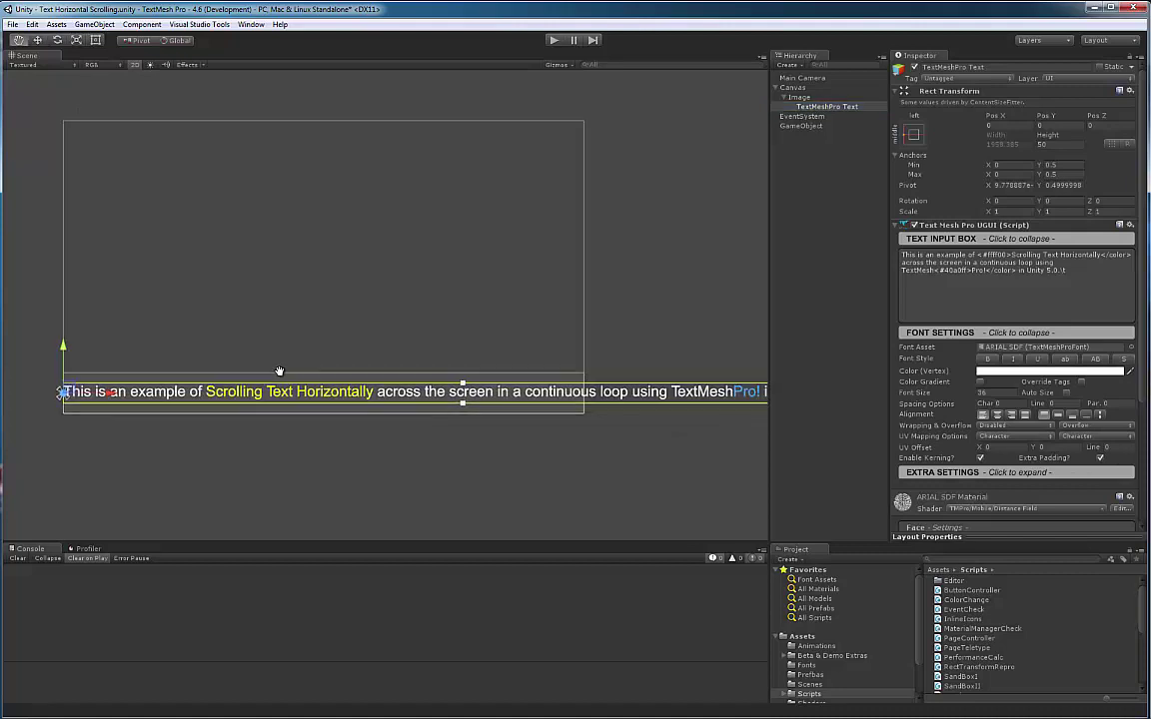
{"action": "scroll", "coordinate": [333, 452], "scroll_direction": "up", "scroll_amount": 3}
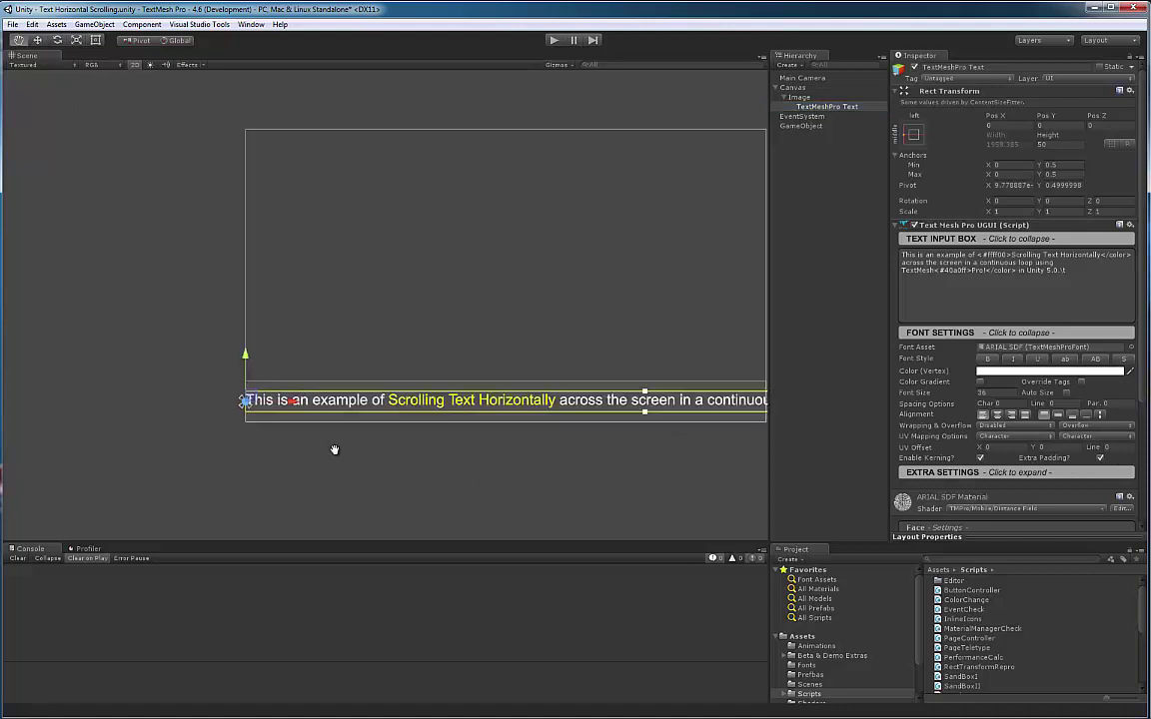
{"action": "middle_click_drag", "start_coordinate": [92, 518], "coordinate": [168, 380]}
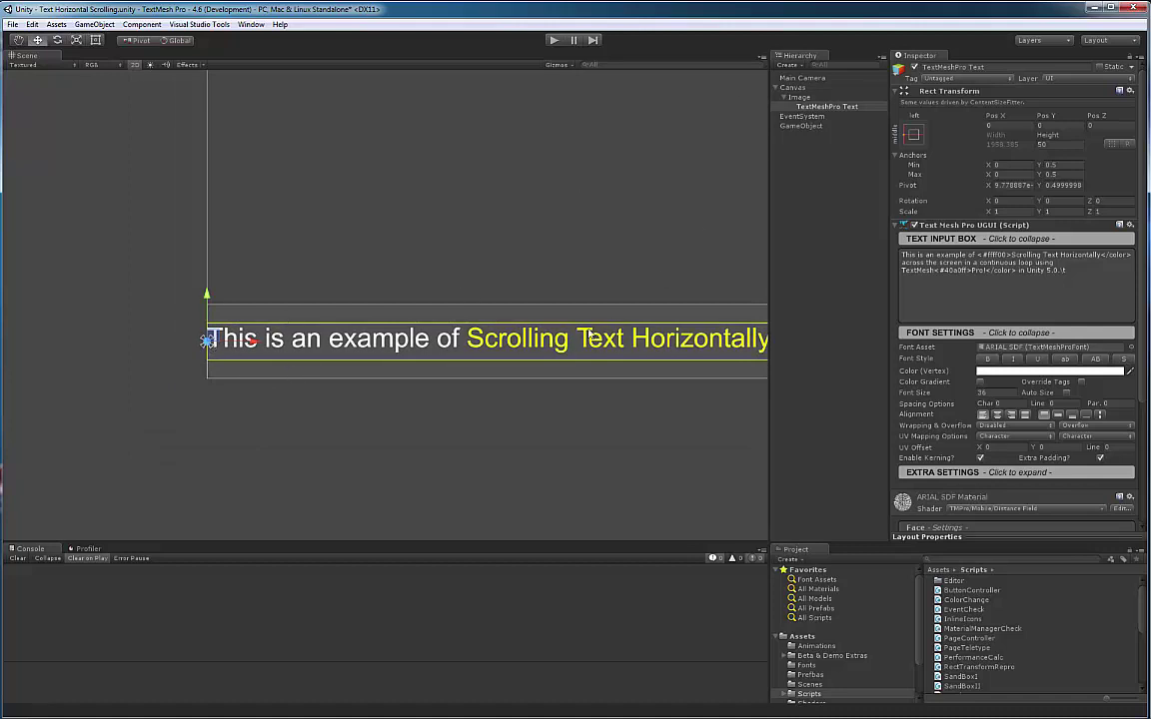
{"action": "scroll", "coordinate": [584, 343], "scroll_direction": "down", "scroll_amount": 2}
{"action": "middle_click_drag", "start_coordinate": [580, 373], "coordinate": [368, 317]}
{"action": "scroll", "coordinate": [368, 317], "scroll_direction": "down", "scroll_amount": 2}
{"action": "middle_click_drag", "start_coordinate": [503, 379], "coordinate": [456, 418]}
{"action": "scroll", "coordinate": [648, 412], "scroll_direction": "down", "scroll_amount": 2}
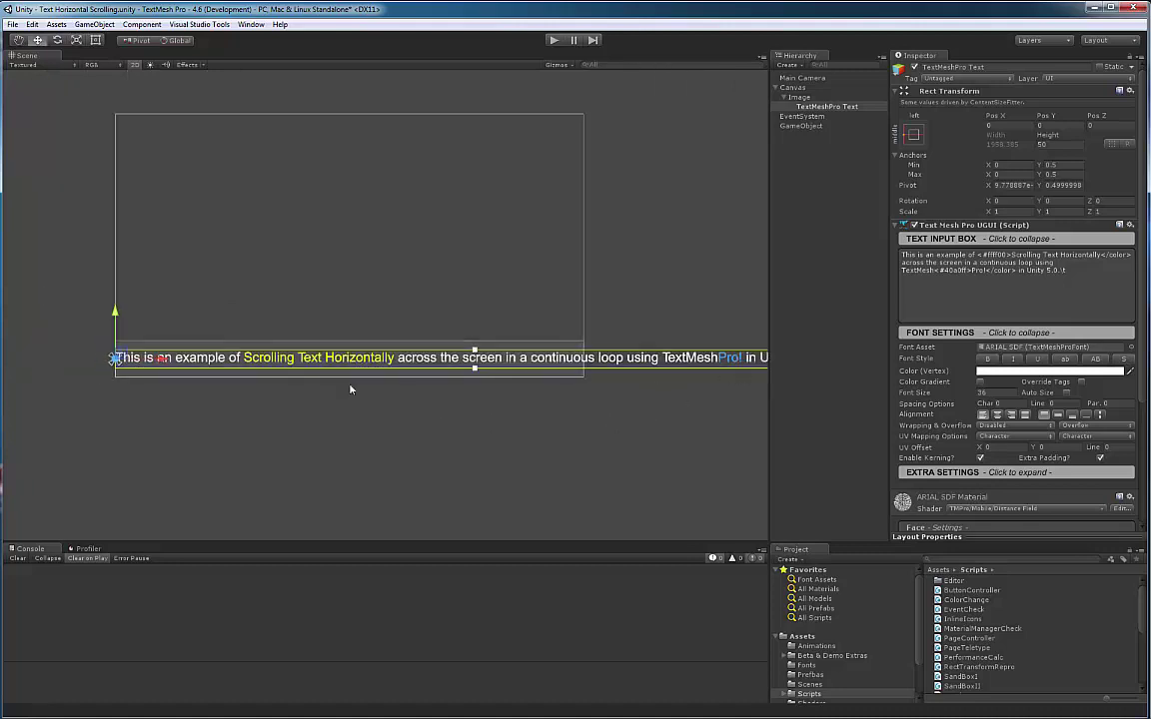
{"action": "left_click", "coordinate": [990, 427]}
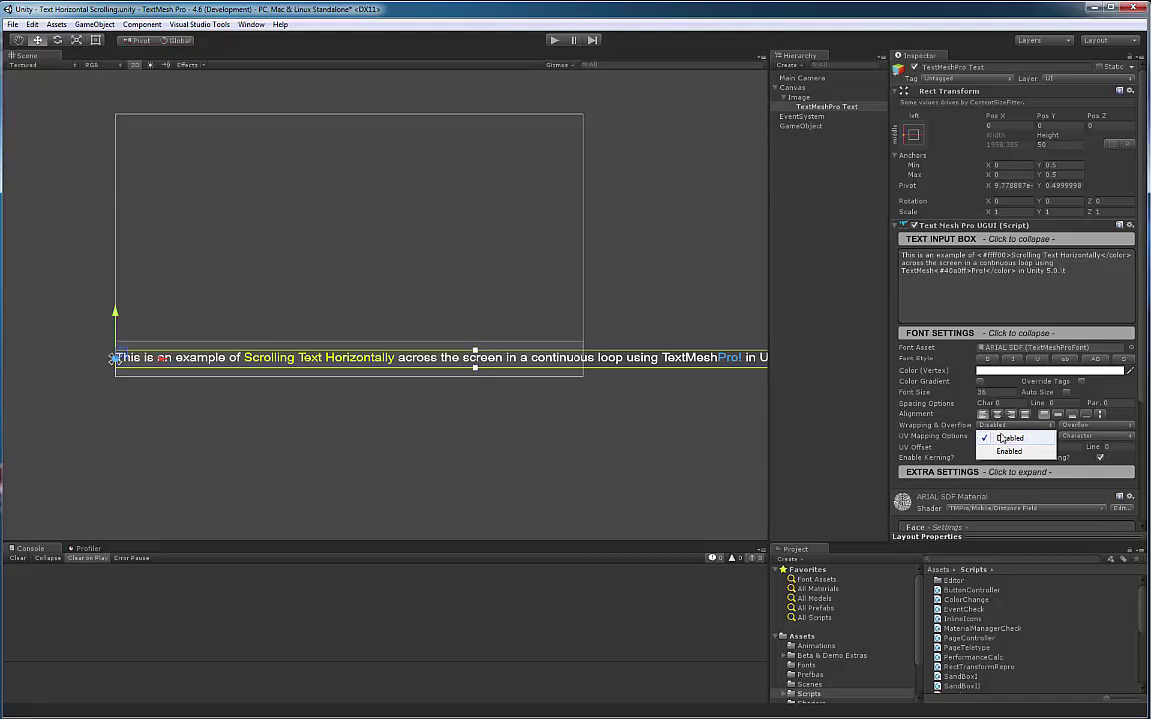
{"action": "left_click", "coordinate": [1003, 440]}
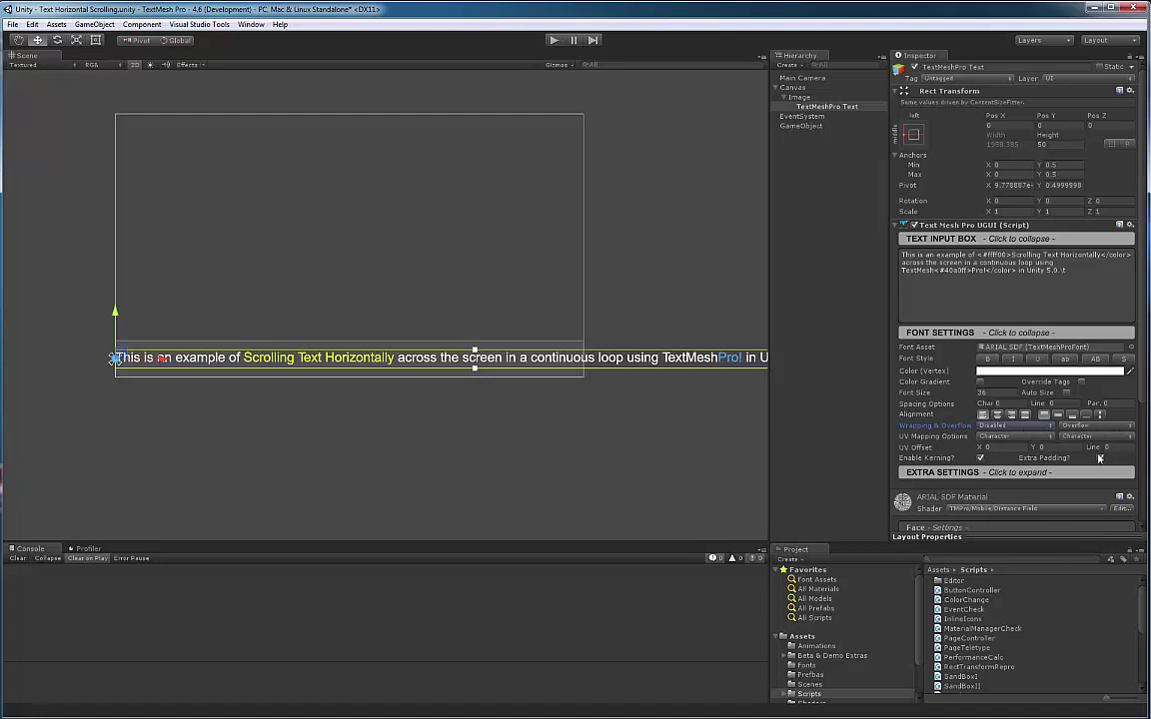
{"action": "scroll", "coordinate": [366, 337], "scroll_direction": "up", "scroll_amount": 3}
{"action": "scroll", "coordinate": [395, 395], "scroll_direction": "up", "scroll_amount": 2}
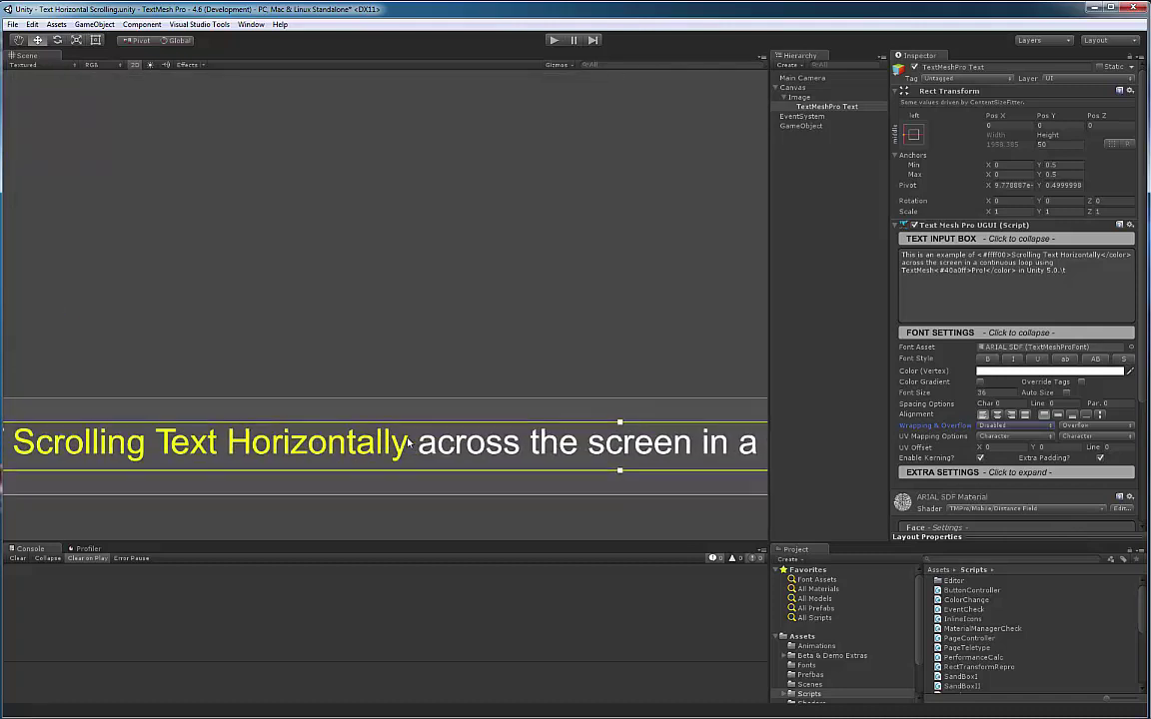
{"action": "scroll", "coordinate": [413, 442], "scroll_direction": "down", "scroll_amount": 2}
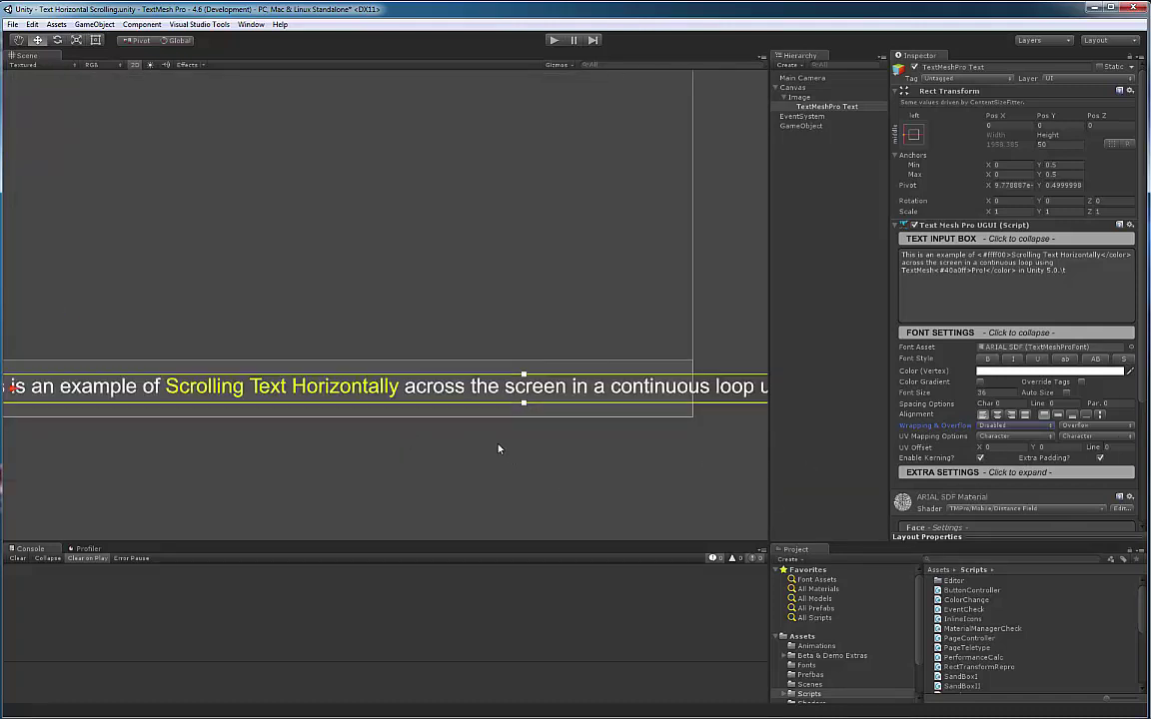
{"action": "middle_click_drag", "start_coordinate": [452, 453], "coordinate": [486, 397]}
{"action": "scroll", "coordinate": [485, 397], "scroll_direction": "up", "scroll_amount": 3}
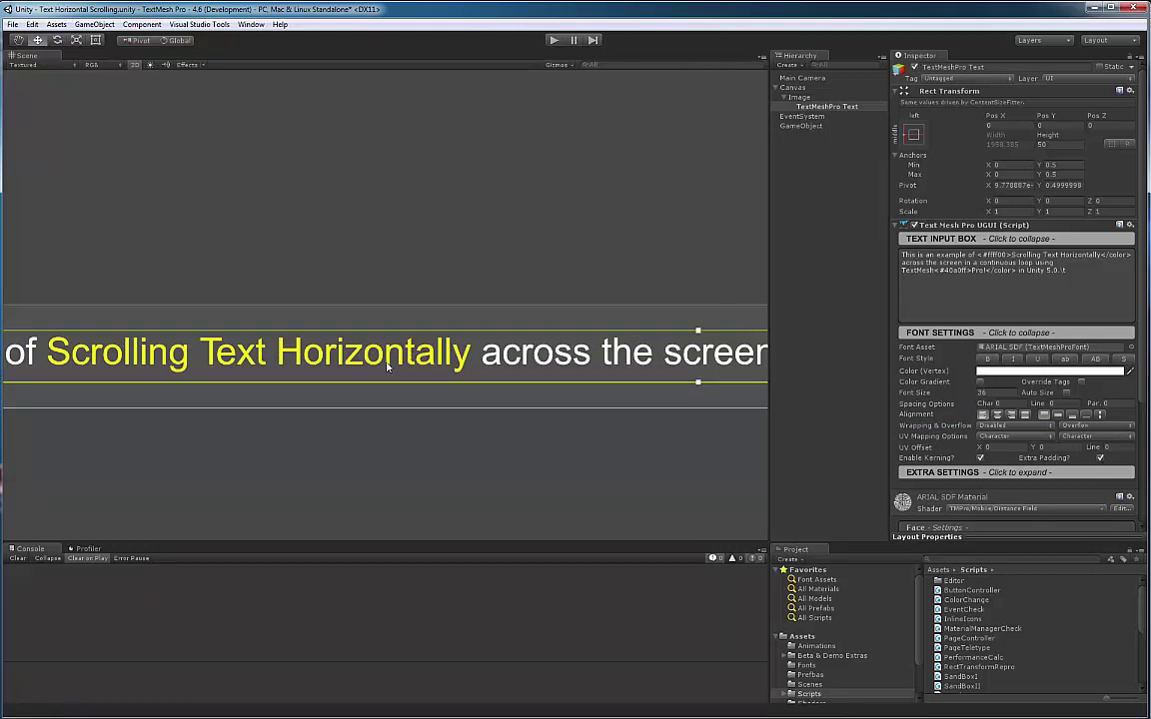
{"action": "scroll", "coordinate": [387, 367], "scroll_direction": "down", "scroll_amount": 2}
{"action": "key", "text": "f"}
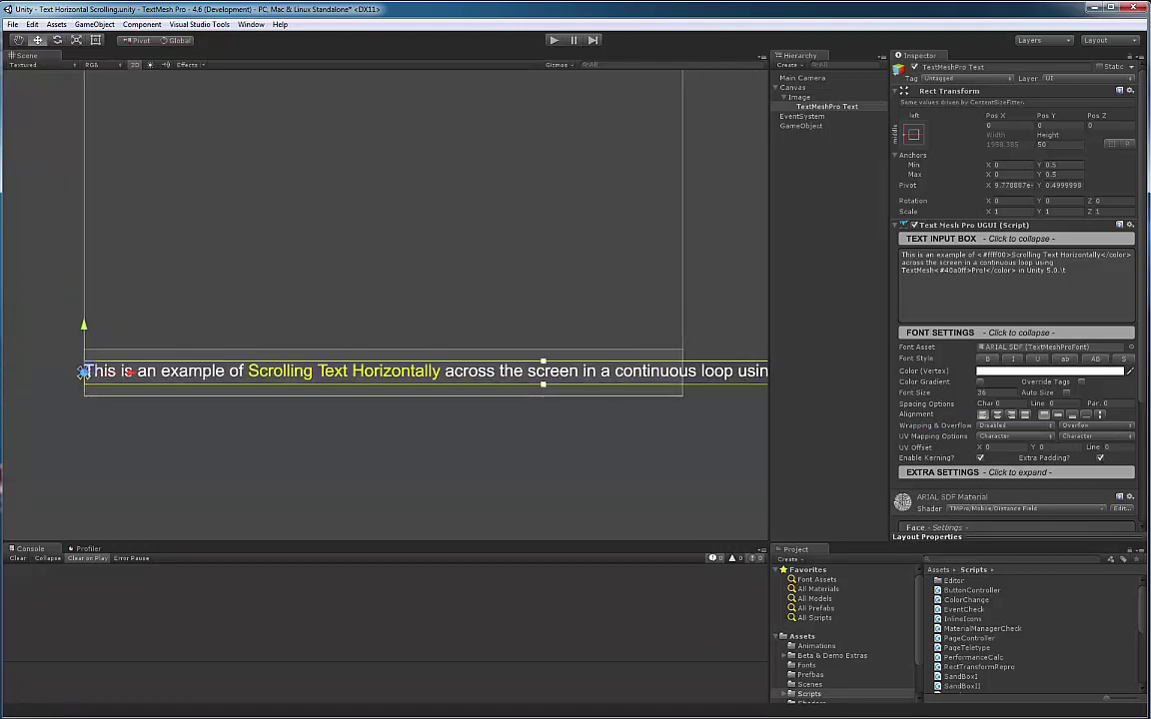
{"action": "left_click", "coordinate": [980, 458]}
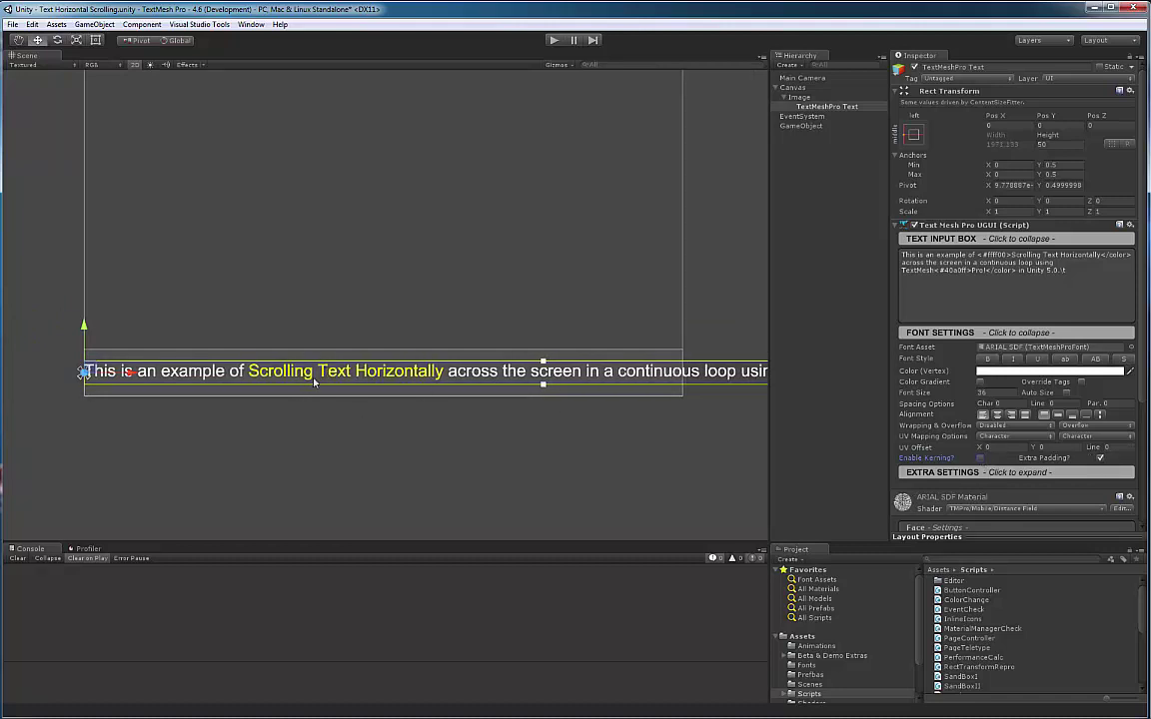
{"action": "left_click", "coordinate": [980, 459]}
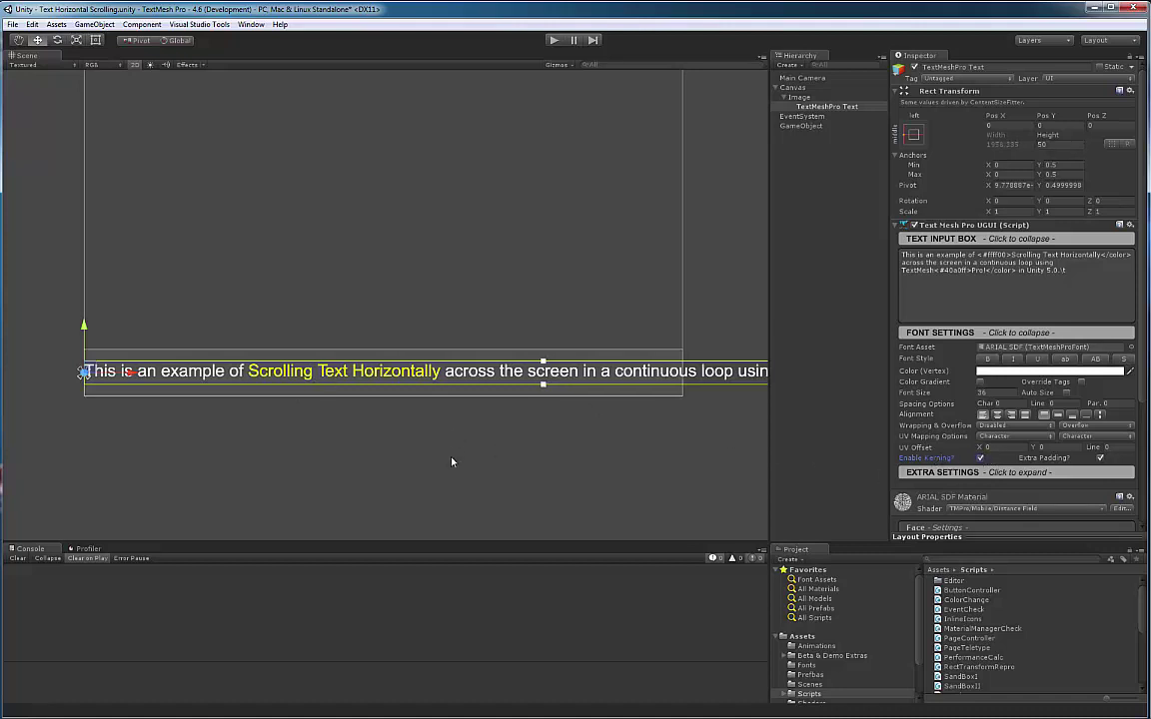
- Append test text 'This is absdklhas da;sljda' in the Text Input Box, then backspace it away
{"action": "right_click_drag", "start_coordinate": [426, 435], "coordinate": [350, 436], "text": "alt"}
{"action": "scroll", "coordinate": [999, 445], "scroll_direction": "down", "scroll_amount": 5}
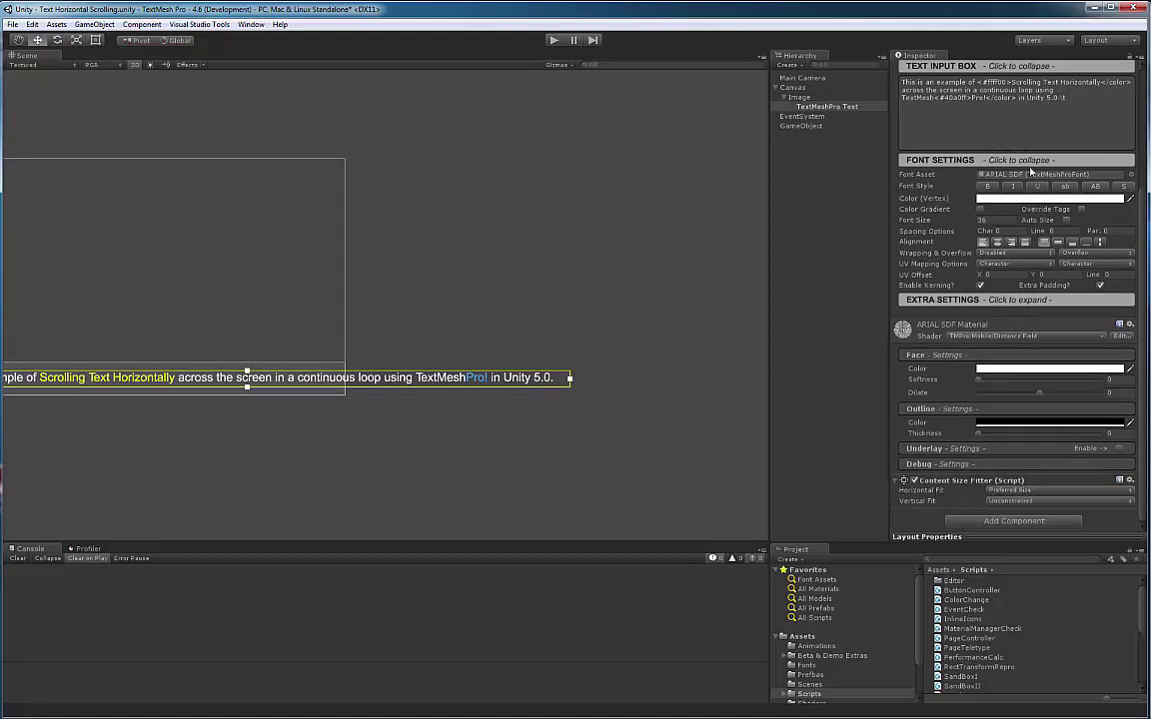
{"action": "left_click", "coordinate": [1089, 99]}
{"action": "left_click", "coordinate": [1073, 103]}
{"action": "type", "text": "This is absdklhas"}
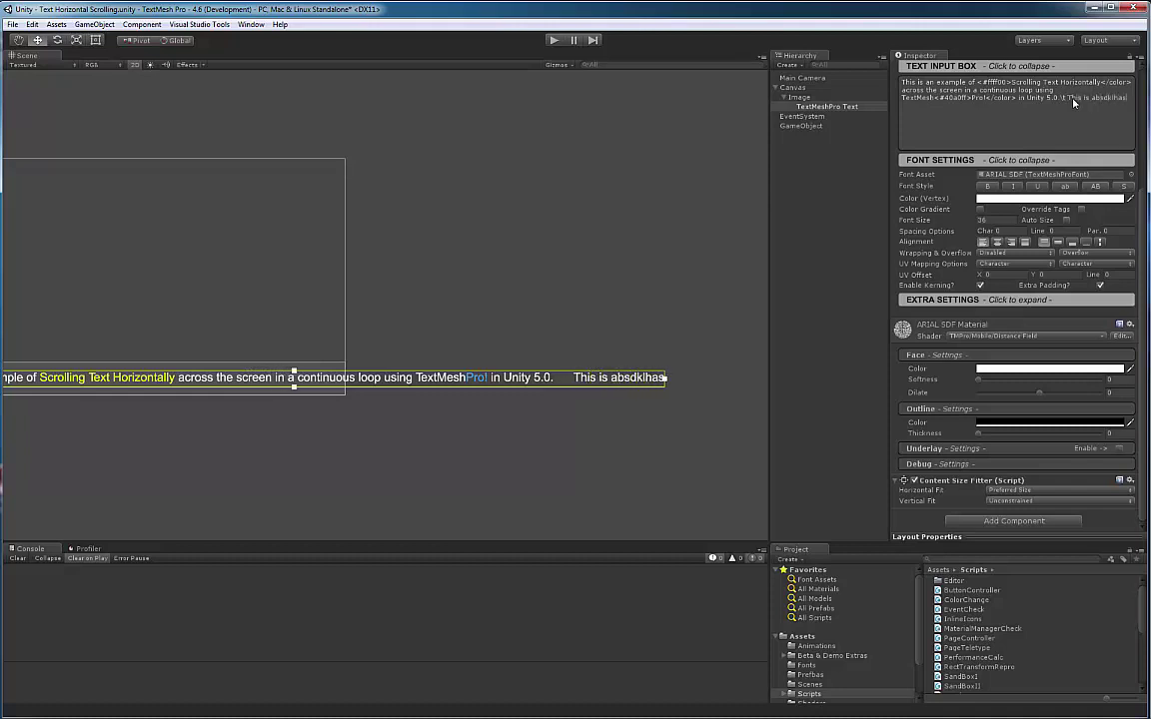
{"action": "type", "text": " da;sljda"}
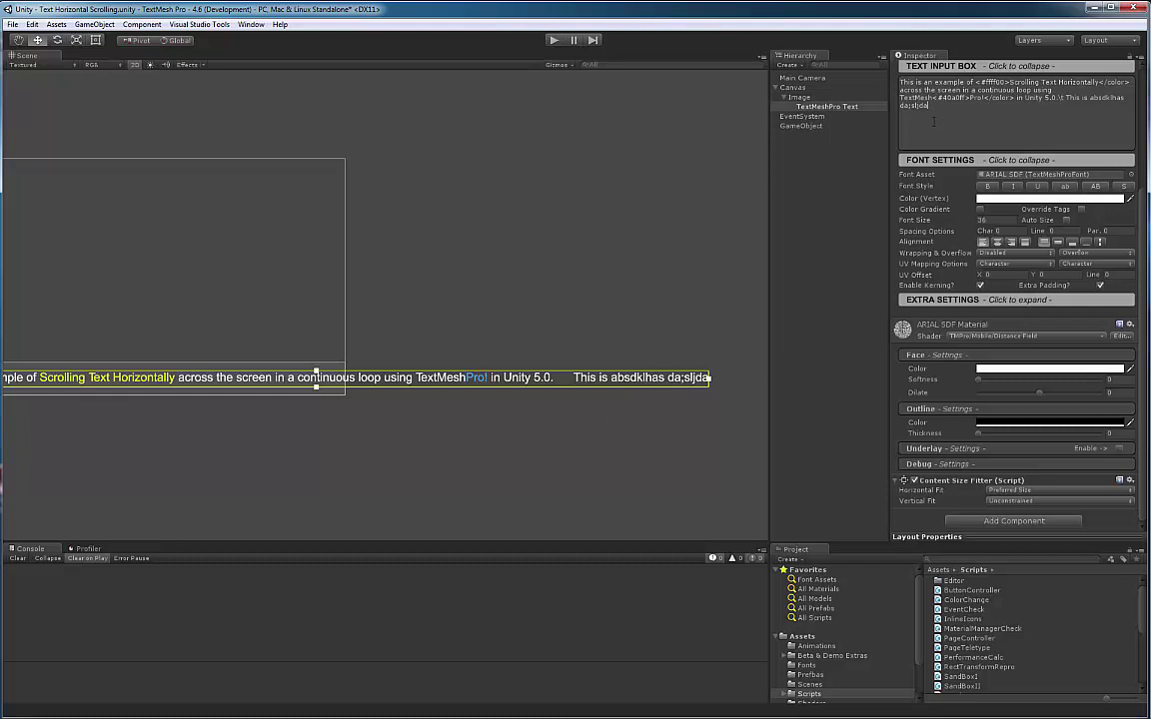
{"action": "key", "text": "BackSpace"}
{"action": "key", "text": "BackSpace"}
{"action": "key", "text": "BackSpace"}
{"action": "key", "text": "BackSpace"}
{"action": "key", "text": "BackSpace"}
{"action": "key", "text": "BackSpace"}
{"action": "key", "text": "BackSpace"}
{"action": "key", "text": "BackSpace"}
{"action": "key", "text": "BackSpace"}
{"action": "key", "text": "BackSpace"}
{"action": "key", "text": "BackSpace"}
{"action": "key", "text": "BackSpace"}
{"action": "key", "text": "BackSpace"}
{"action": "key", "text": "BackSpace"}
{"action": "key", "text": "BackSpace"}
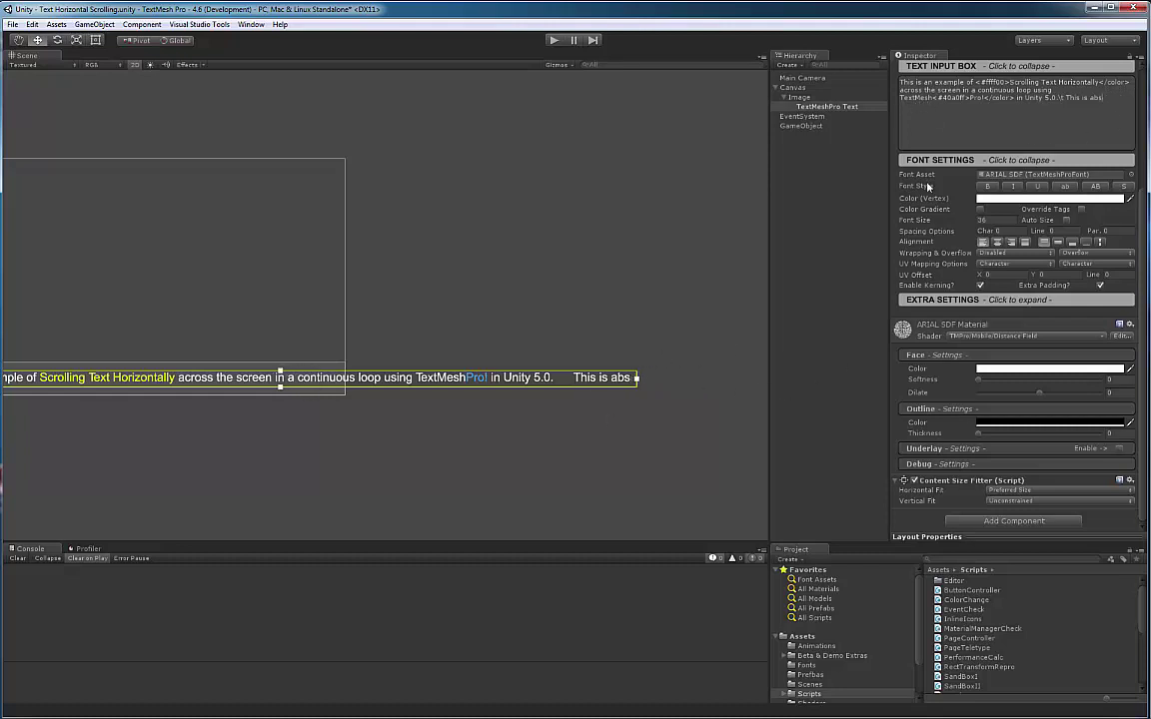
{"action": "key", "text": "BackSpace"}
{"action": "key", "text": "BackSpace"}
{"action": "key", "text": "BackSpace"}
{"action": "key", "text": "BackSpace"}
{"action": "key", "text": "BackSpace"}
{"action": "key", "text": "BackSpace"}
{"action": "key", "text": "BackSpace"}
{"action": "key", "text": "BackSpace"}
{"action": "key", "text": "BackSpace"}
{"action": "key", "text": "BackSpace"}
{"action": "key", "text": "BackSpace"}
{"action": "key", "text": "BackSpace"}
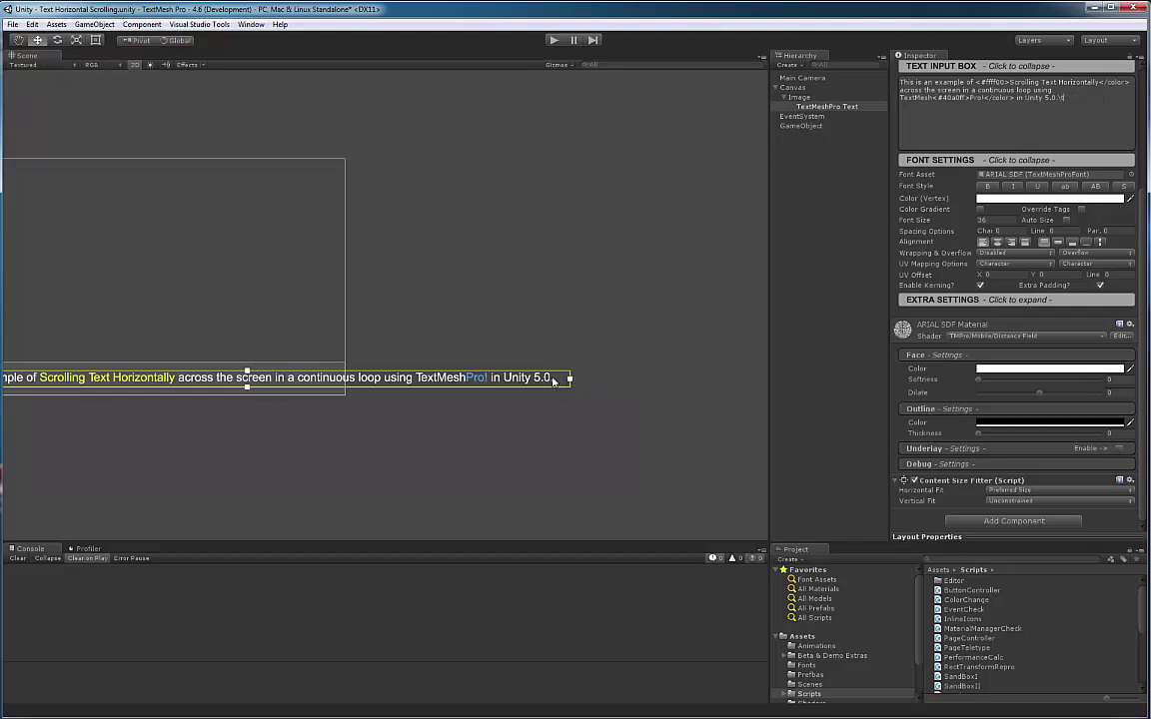
- Frame the text line with F and select the GameObject holding the Scrolling Text Manager
{"action": "key", "text": "f"}
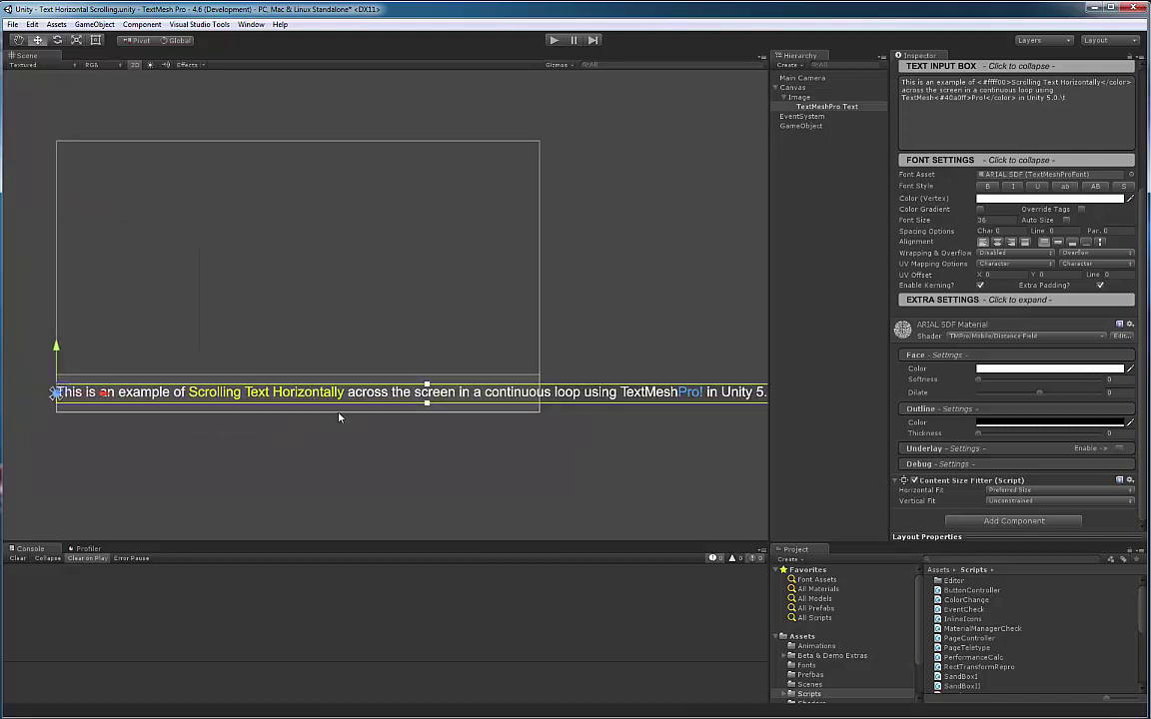
{"action": "middle_click_drag", "start_coordinate": [356, 440], "coordinate": [394, 435]}
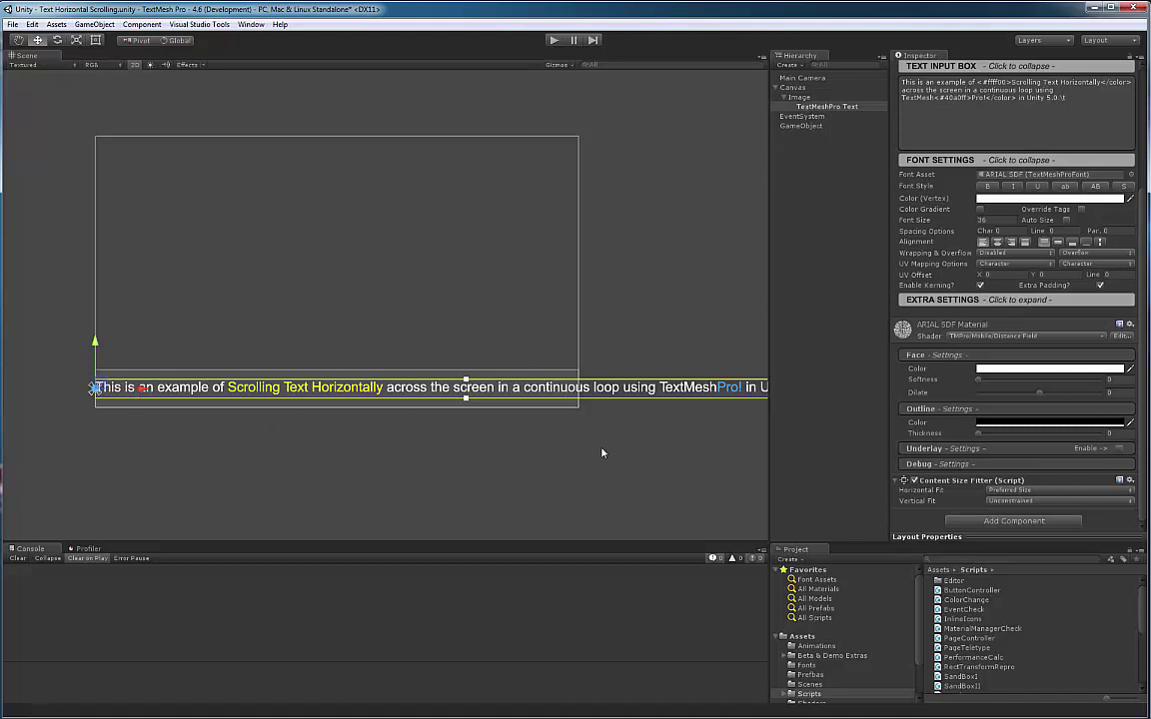
{"action": "left_click", "coordinate": [799, 127]}
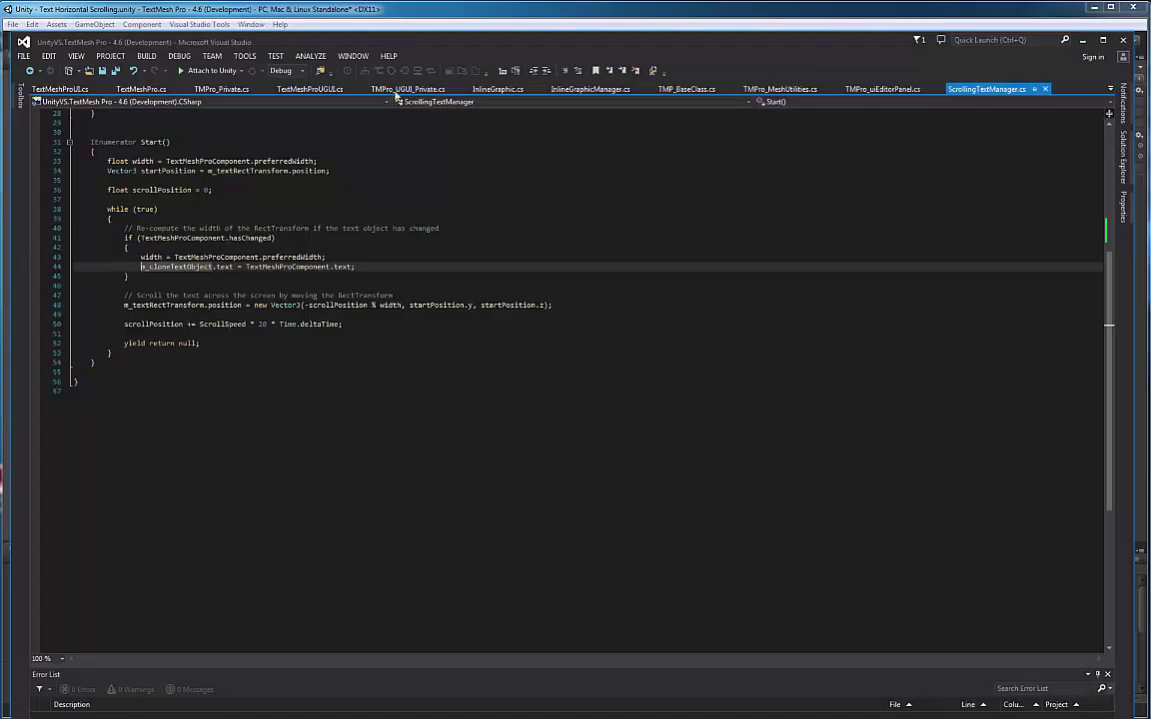
{"action": "scroll", "coordinate": [398, 113], "scroll_direction": "up", "scroll_amount": 9}
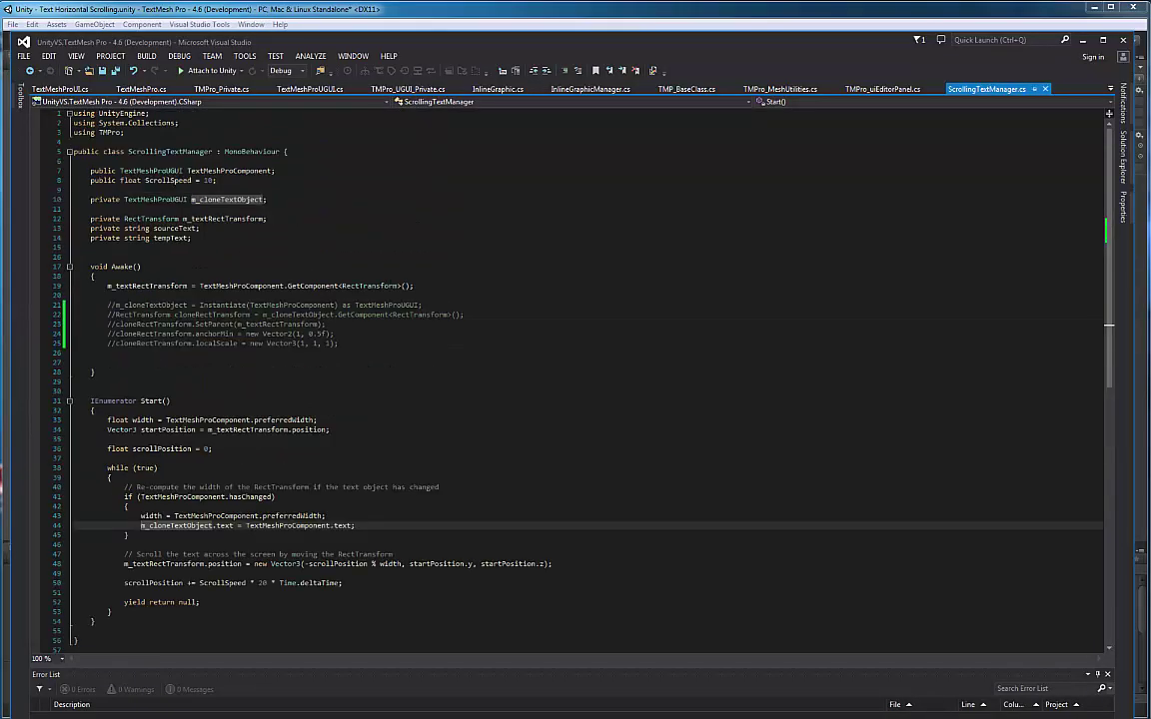
{"action": "left_click", "coordinate": [73, 132]}
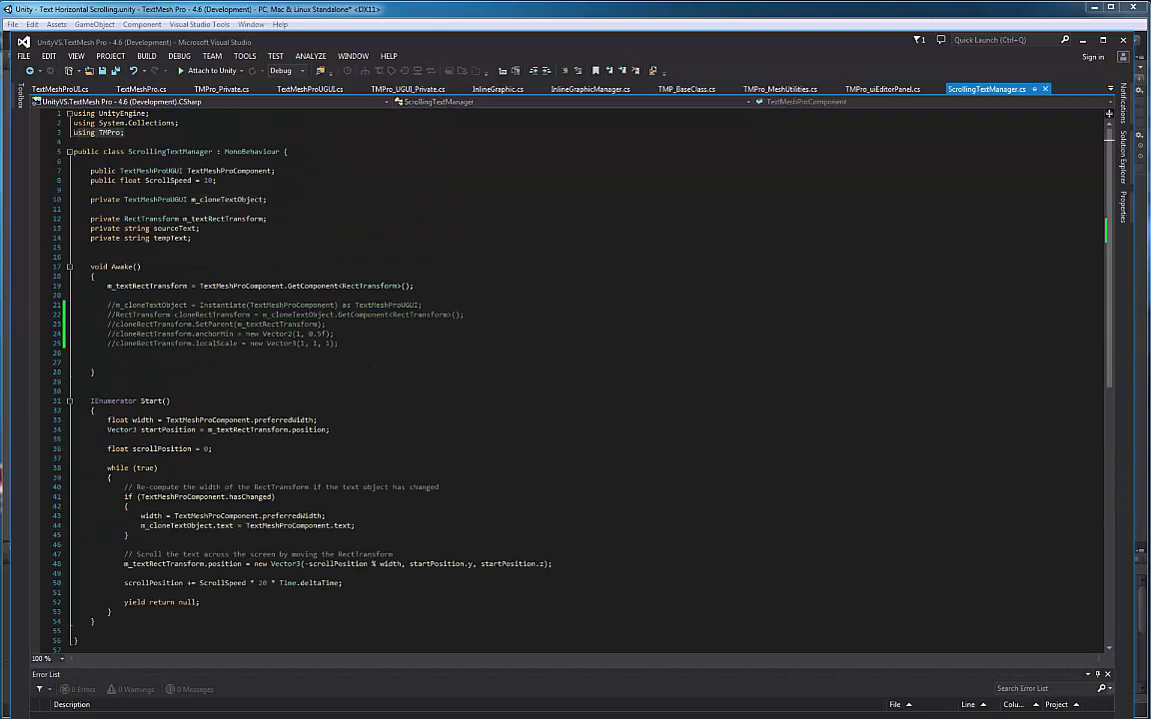
{"action": "left_click", "coordinate": [123, 132]}
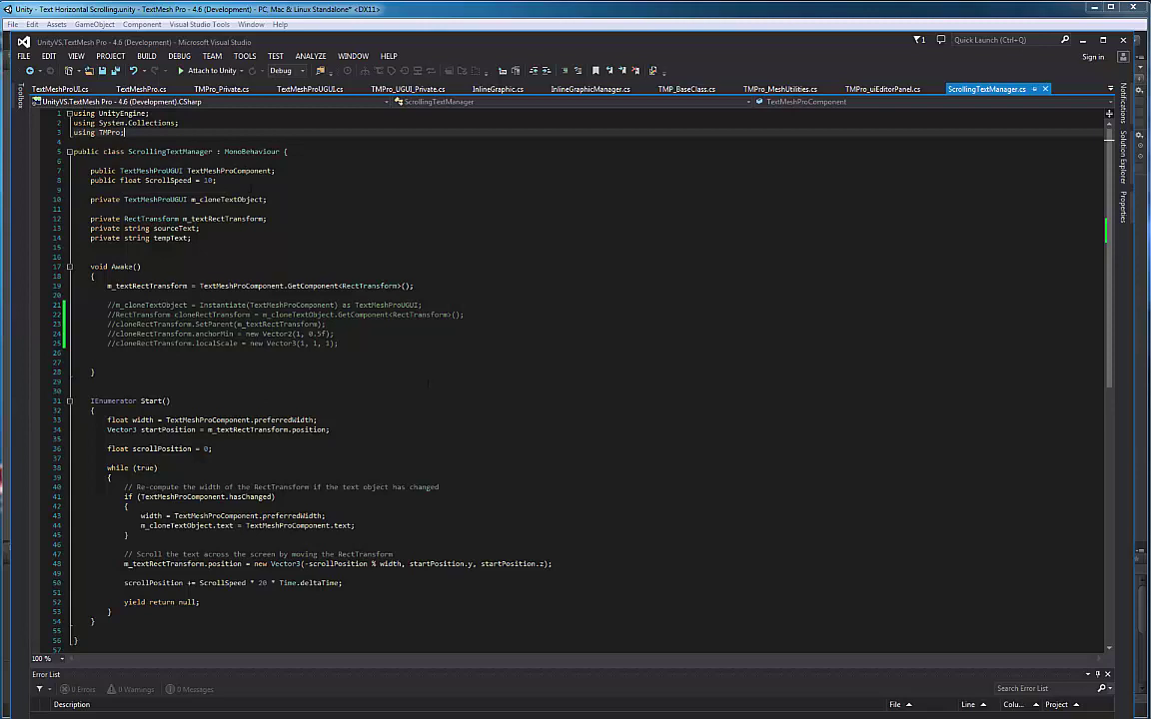
{"action": "type", "text": ";"}
{"action": "scroll", "coordinate": [579, 380], "scroll_direction": "down", "scroll_amount": 5}
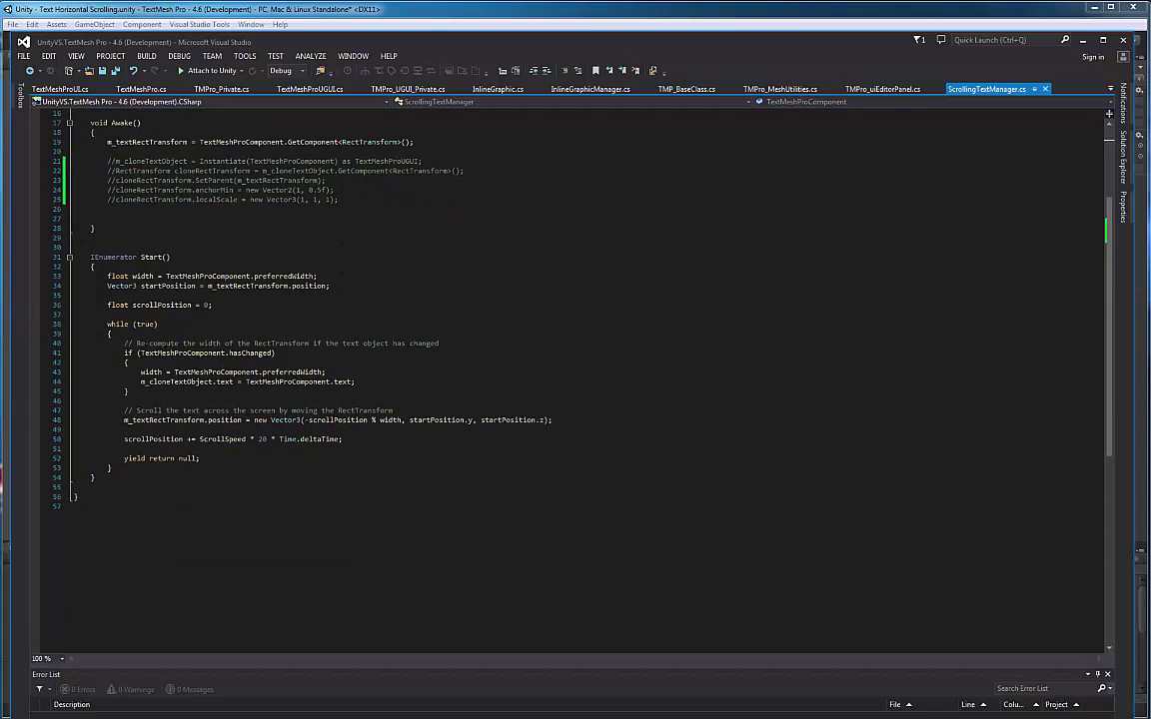
{"action": "scroll", "coordinate": [579, 379], "scroll_direction": "down", "scroll_amount": 1}
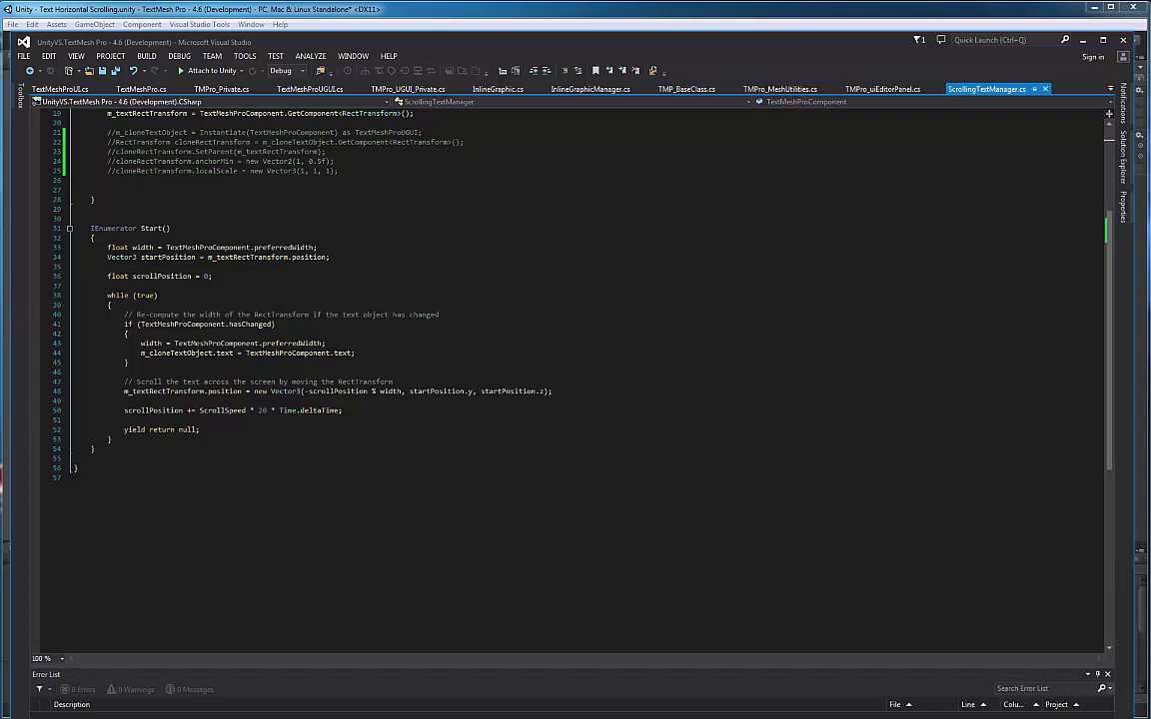
{"action": "scroll", "coordinate": [574, 380], "scroll_direction": "down", "scroll_amount": 3}
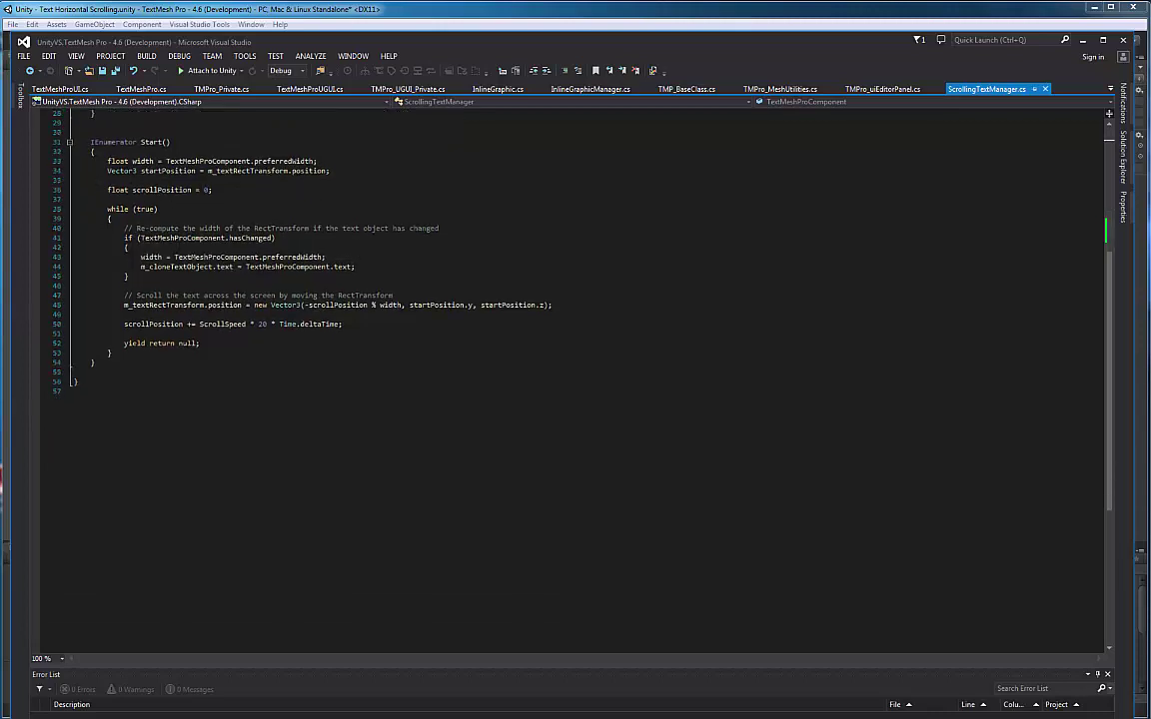
{"action": "scroll", "coordinate": [575, 379], "scroll_direction": "down", "scroll_amount": 2}
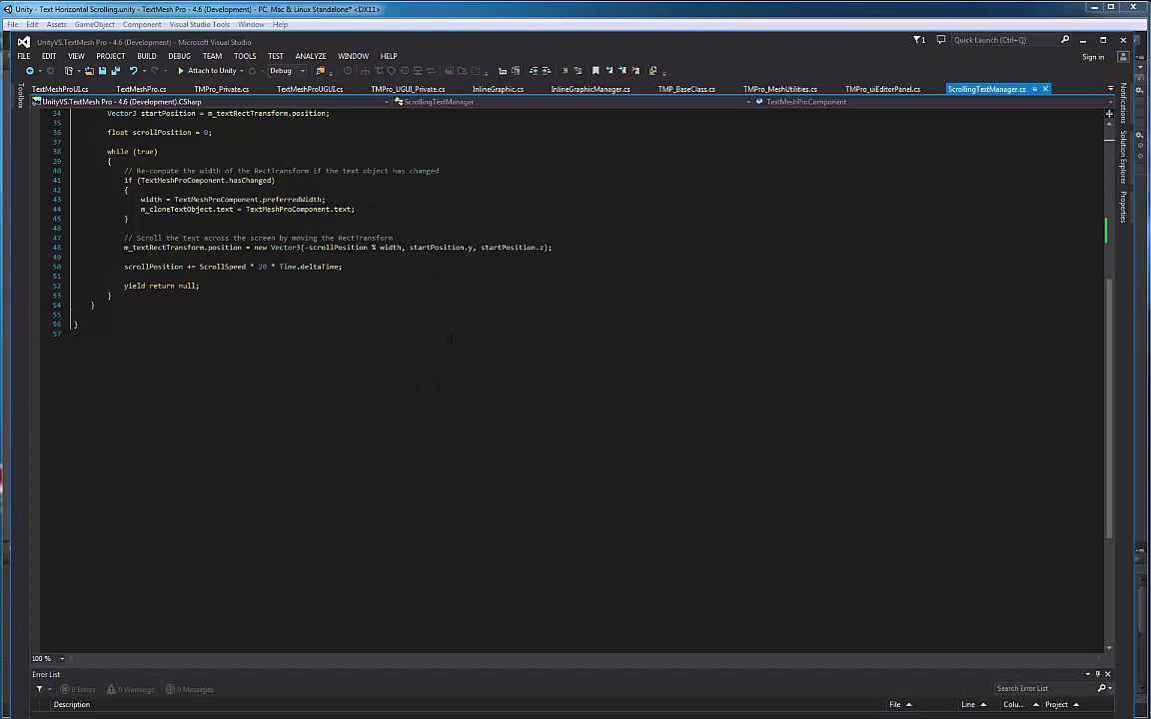
- Enter play mode and select TextMeshPro Text to watch it scroll leftward
{"action": "key", "text": "alt+Tab"}
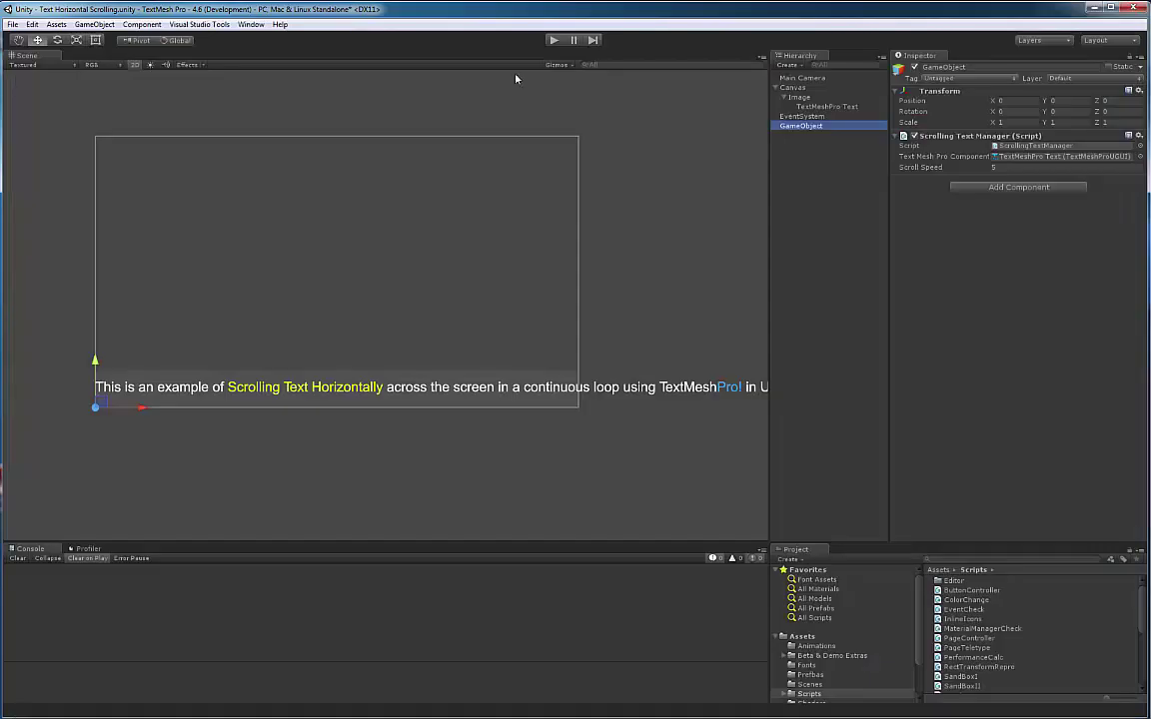
{"action": "left_click", "coordinate": [553, 41]}
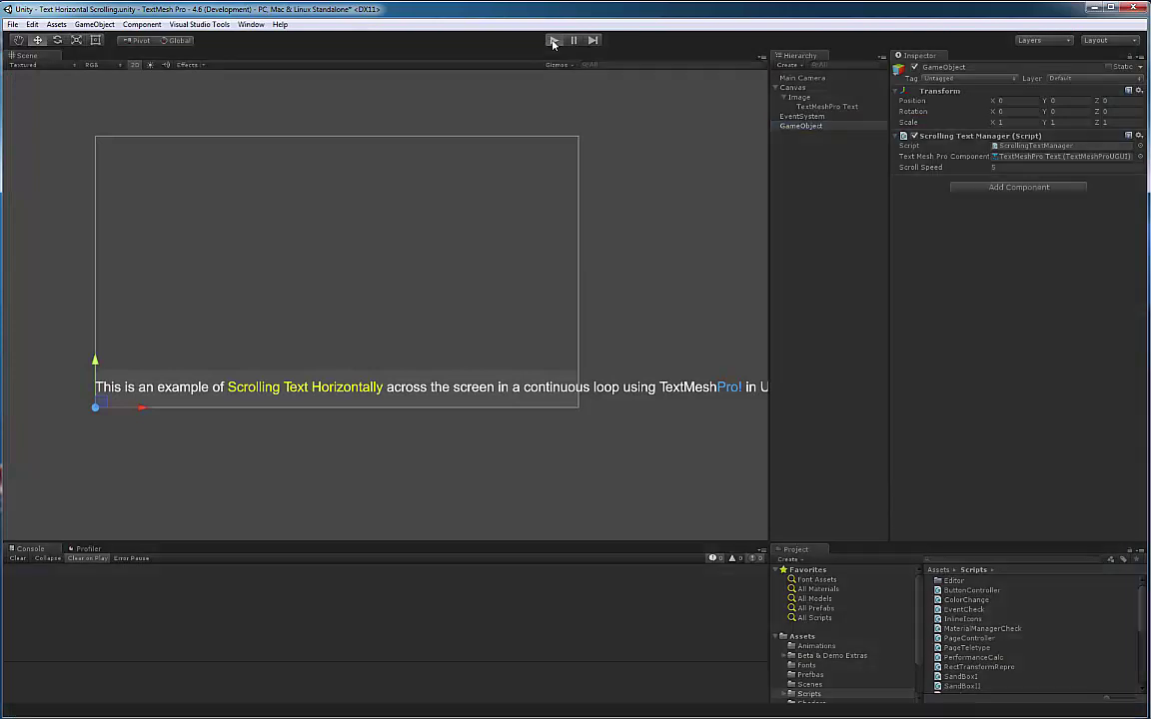
{"action": "left_click", "coordinate": [833, 107]}
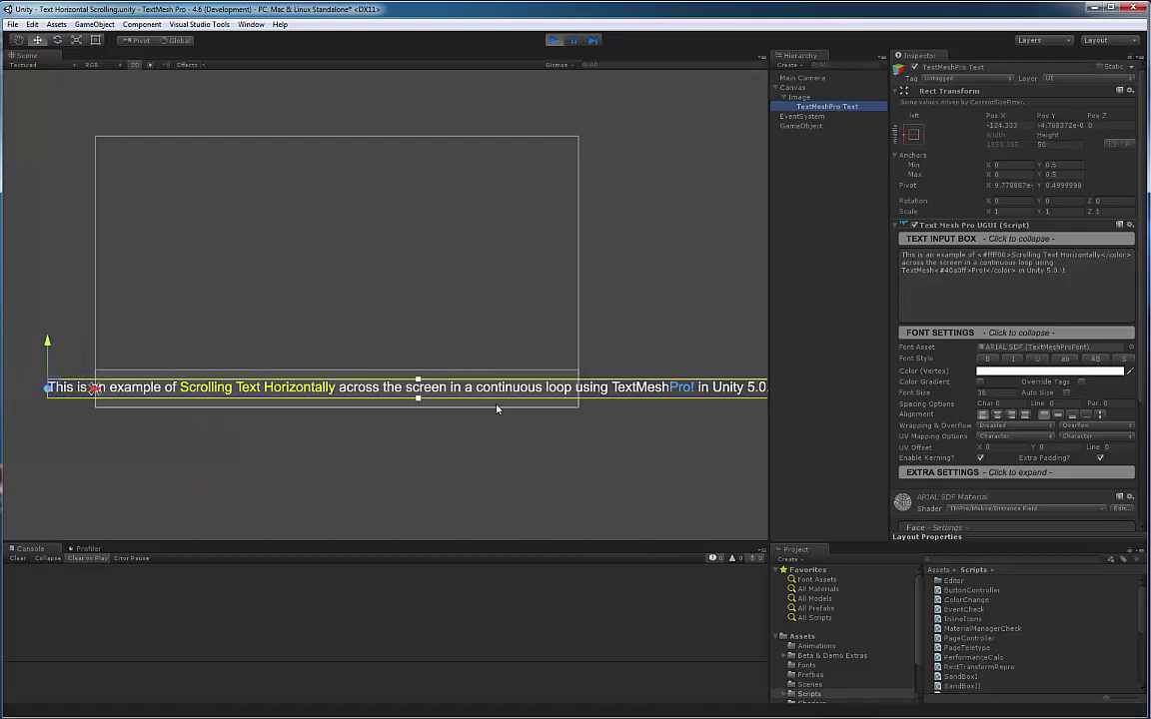
- Pause the scrolling text mid-run, review the Inspector, then stop play mode to reset it
{"action": "left_click", "coordinate": [572, 43]}
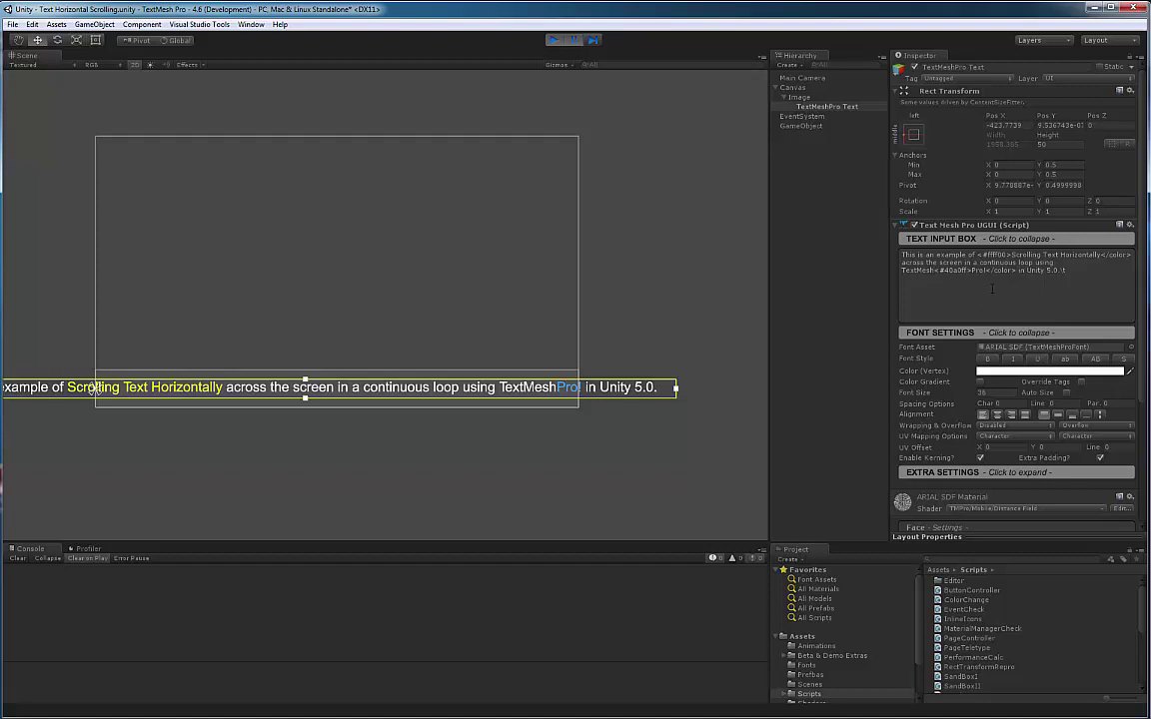
{"action": "scroll", "coordinate": [992, 289], "scroll_direction": "down", "scroll_amount": 2}
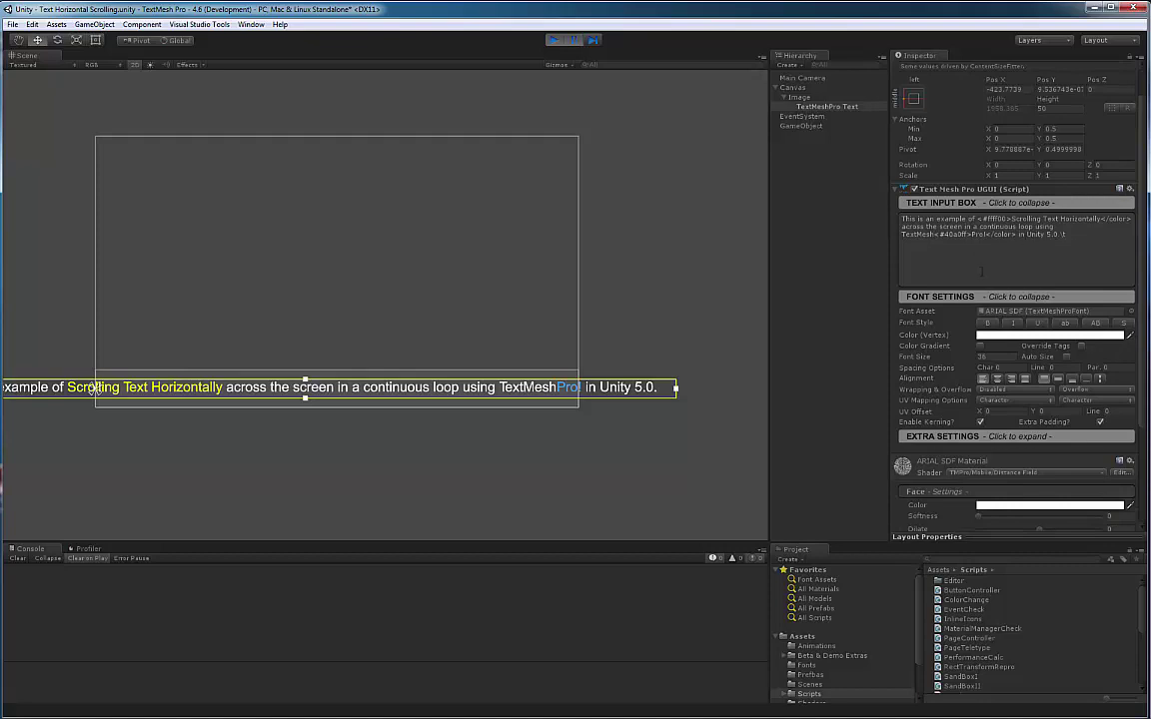
{"action": "scroll", "coordinate": [982, 271], "scroll_direction": "down", "scroll_amount": 6}
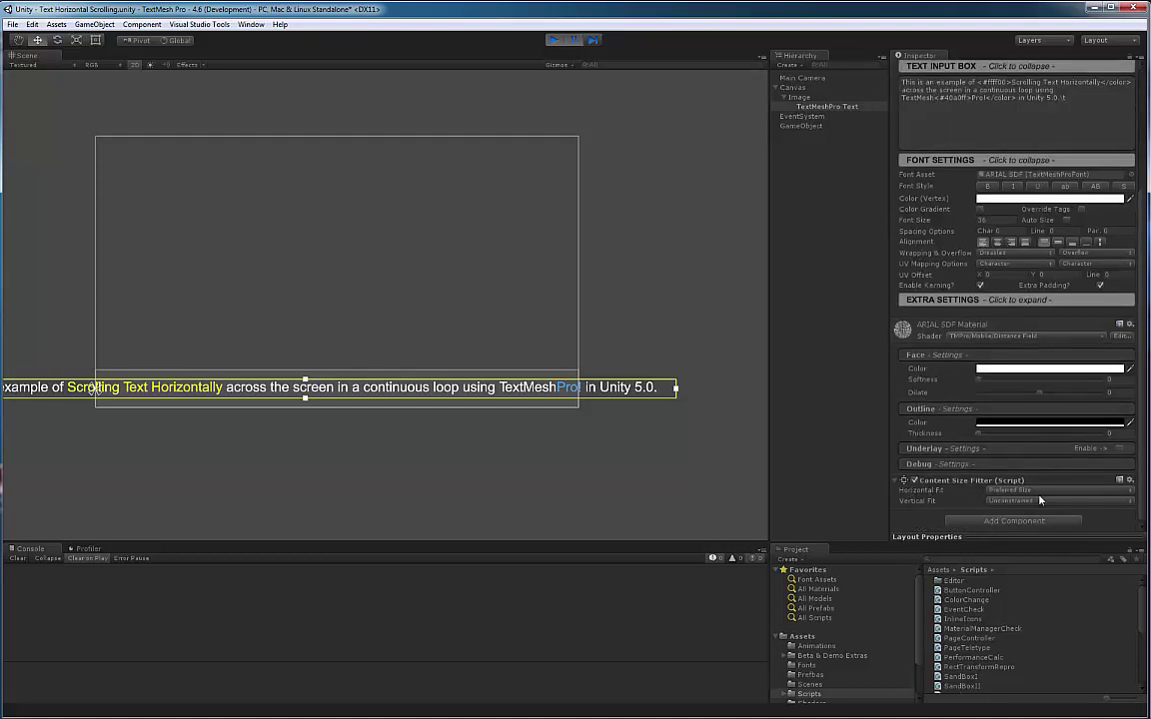
{"action": "scroll", "coordinate": [971, 418], "scroll_direction": "up", "scroll_amount": 5}
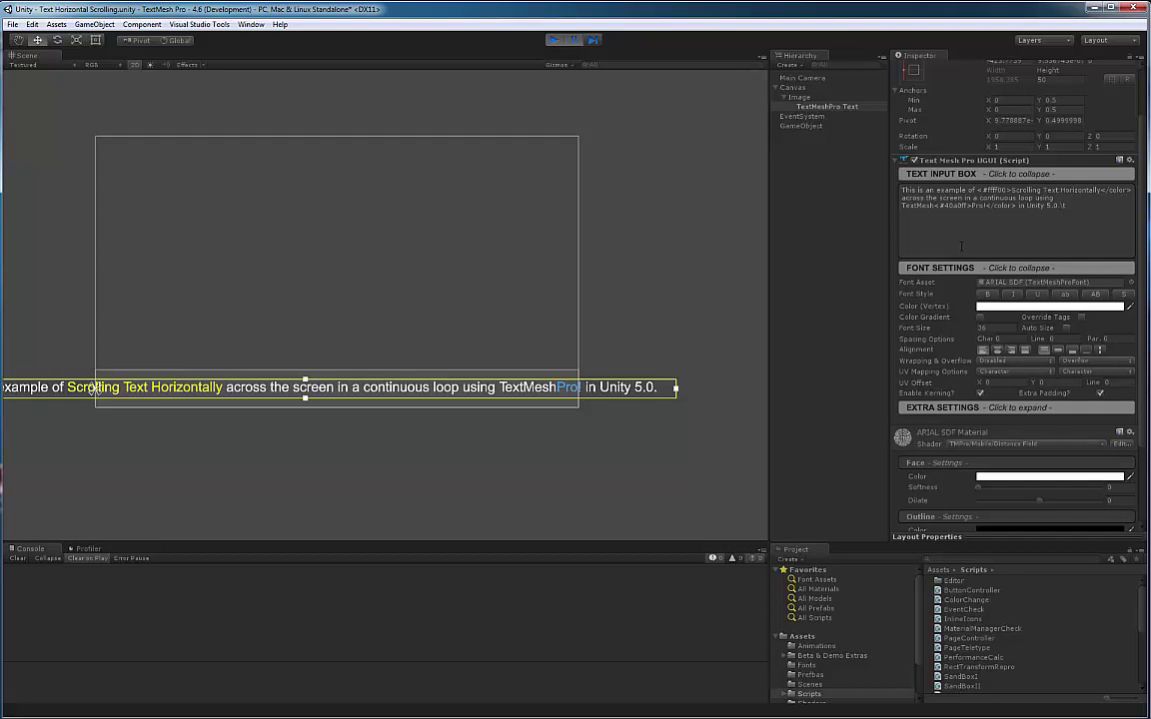
{"action": "left_click", "coordinate": [554, 41]}
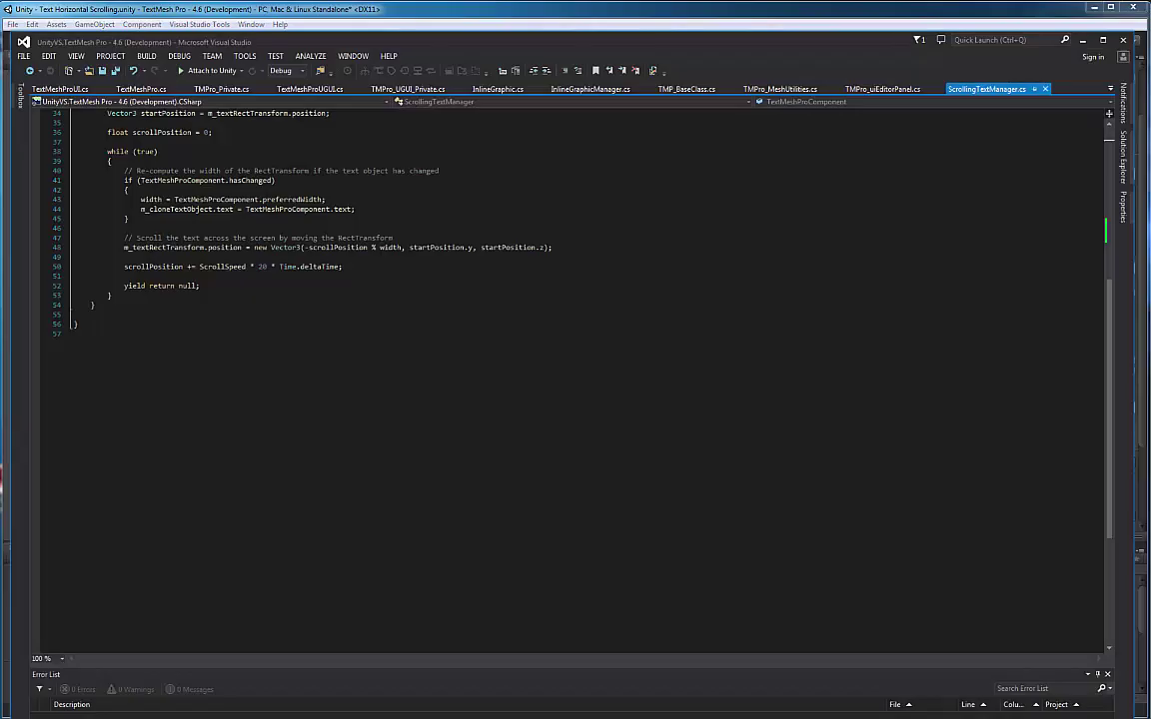
{"action": "scroll", "coordinate": [312, 243], "scroll_direction": "up", "scroll_amount": 10}
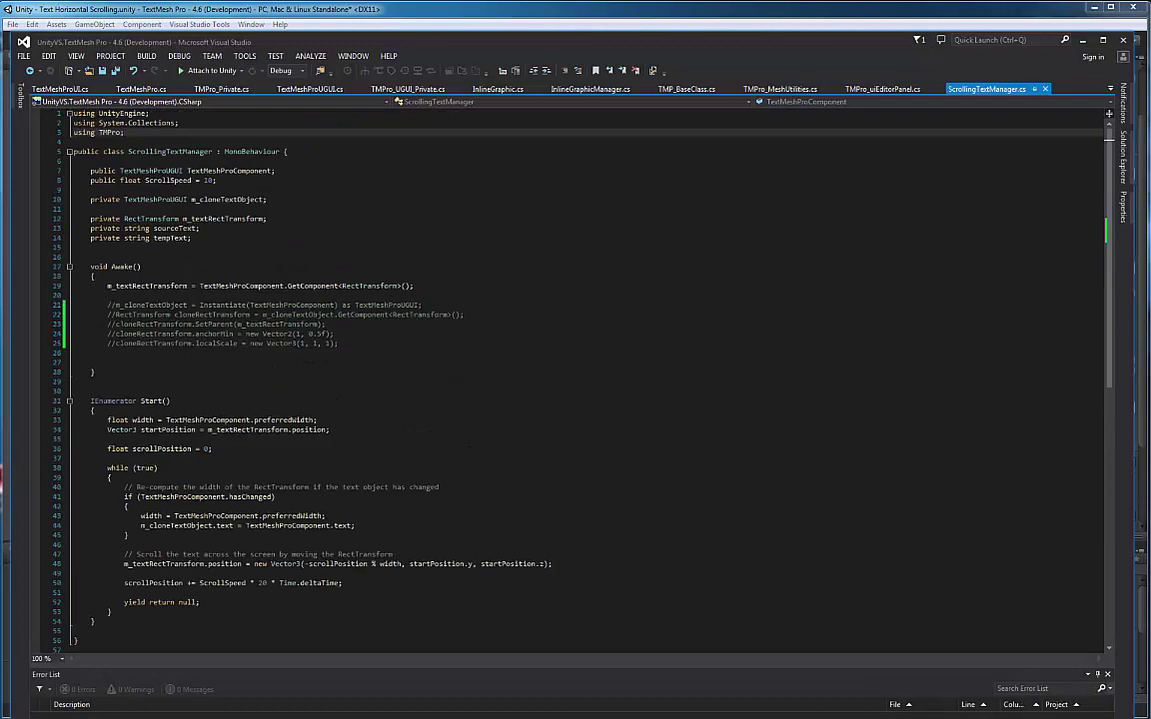
- Uncomment the five clone lines in Awake (instantiate, RectTransform, parent, anchorMin, localScale) and save
{"action": "left_click", "coordinate": [106, 305]}
{"action": "key", "text": "Delete"}
{"action": "key", "text": "Delete"}
{"action": "key", "text": "Down"}
{"action": "key", "text": "Delete"}
{"action": "key", "text": "Delete"}
{"action": "key", "text": "Down"}
{"action": "key", "text": "Delete"}
{"action": "key", "text": "Delete"}
{"action": "key", "text": "Down"}
{"action": "key", "text": "Delete"}
{"action": "key", "text": "Delete"}
{"action": "key", "text": "Down"}
{"action": "key", "text": "Delete"}
{"action": "key", "text": "Delete"}
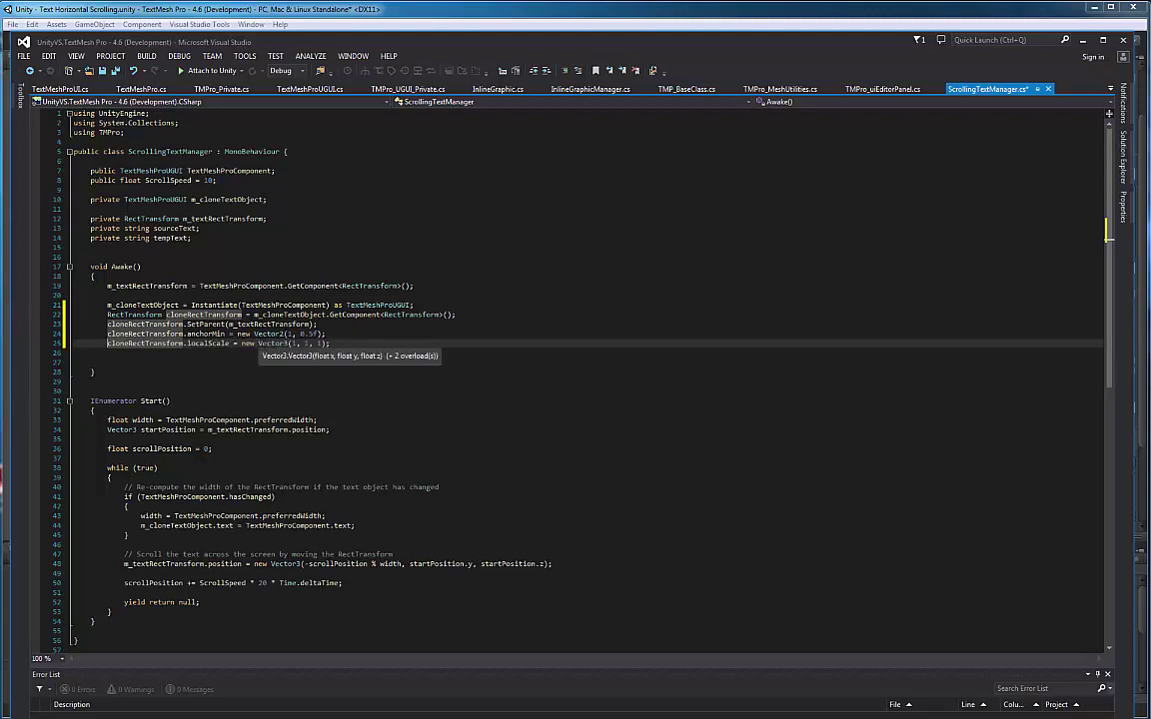
{"action": "left_click", "coordinate": [100, 70]}
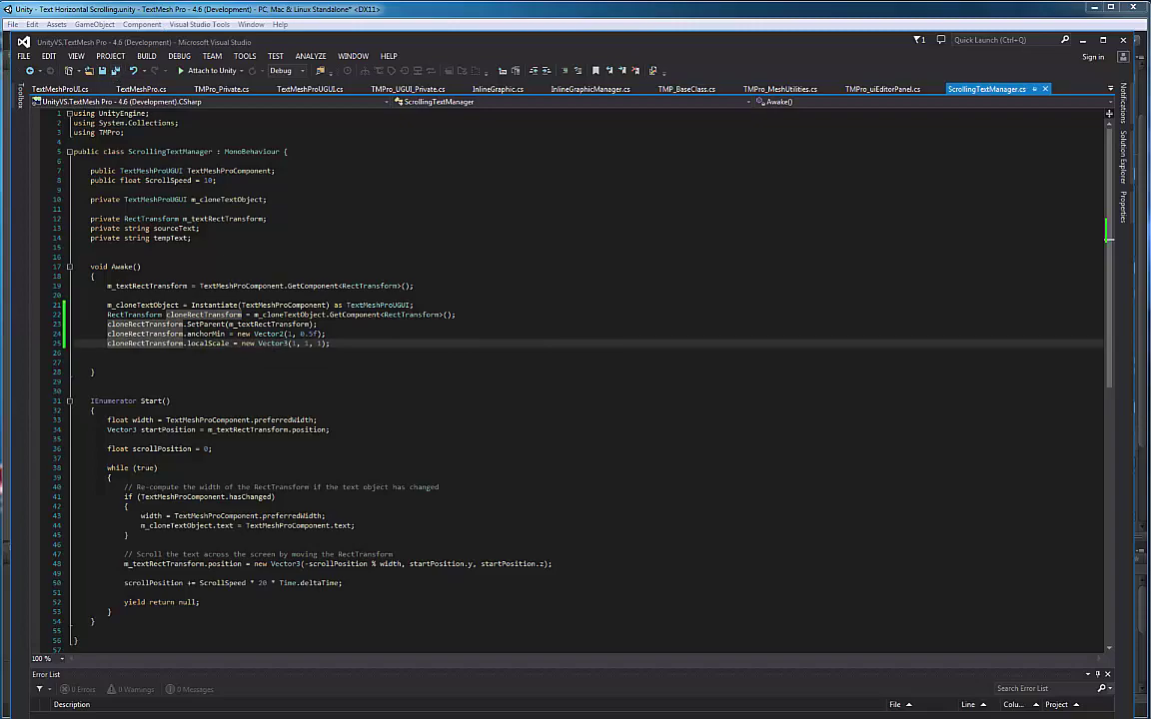
{"action": "key", "text": "alt+Tab"}
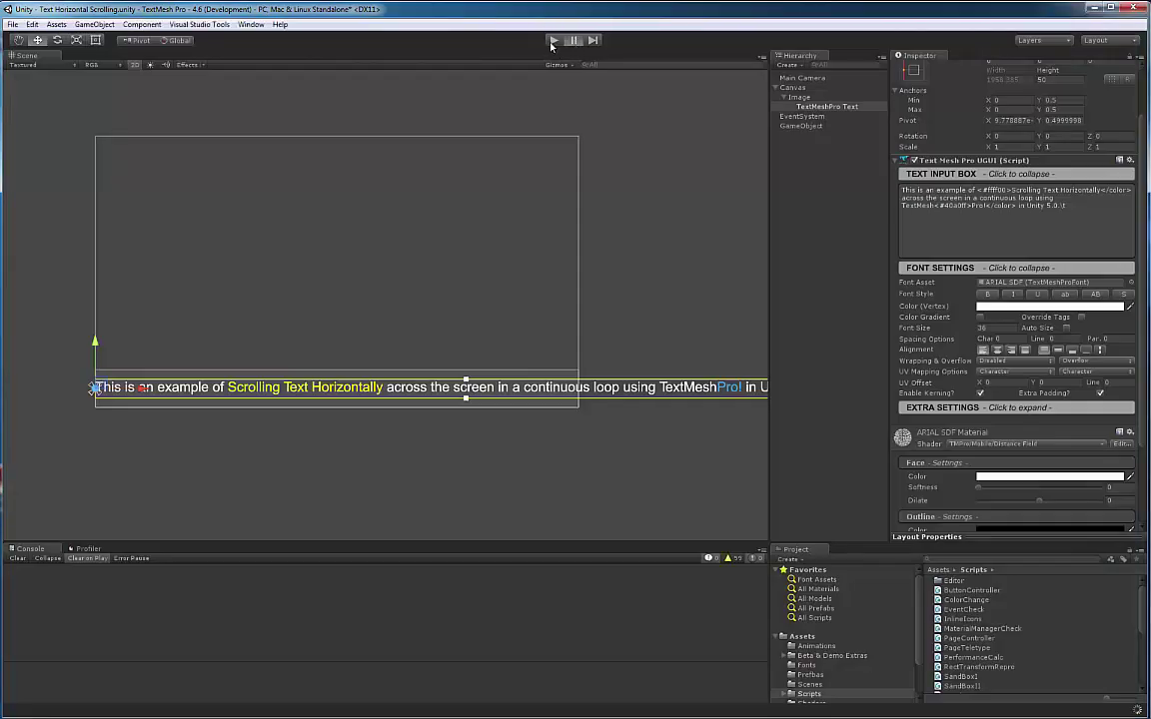
- Resume play mode and pan the Scene to watch the text loop with its trailing clone
{"action": "left_click", "coordinate": [552, 41]}
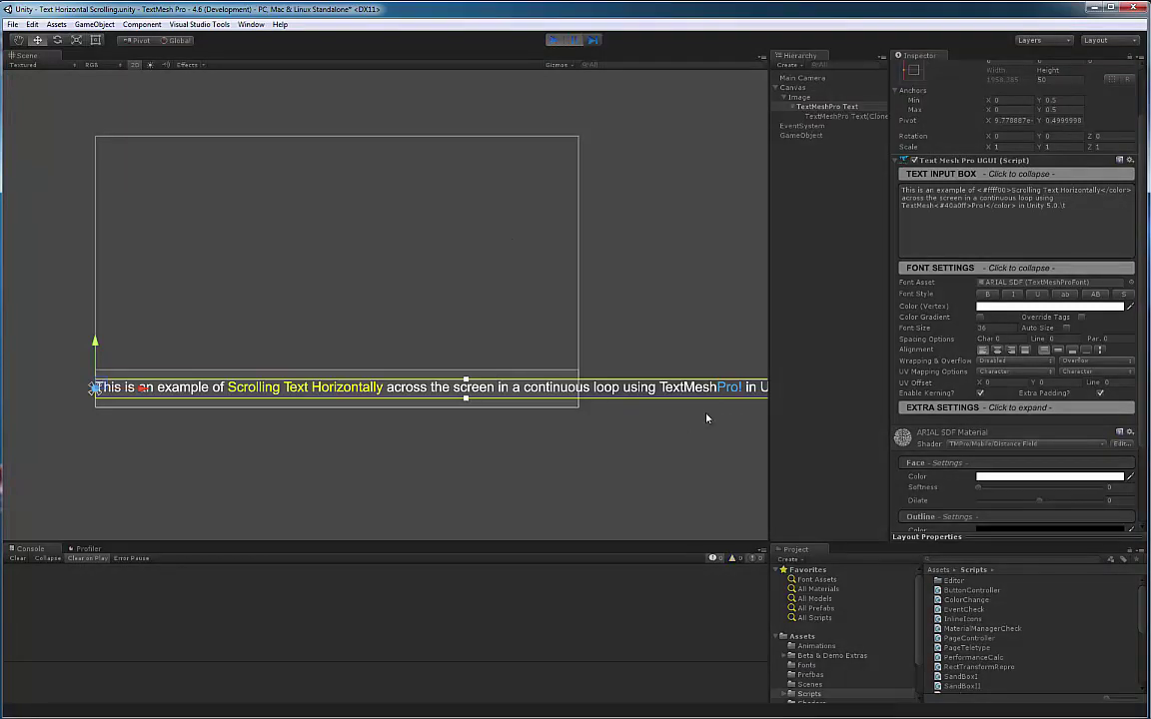
{"action": "scroll", "coordinate": [705, 413], "scroll_direction": "down", "scroll_amount": 5}
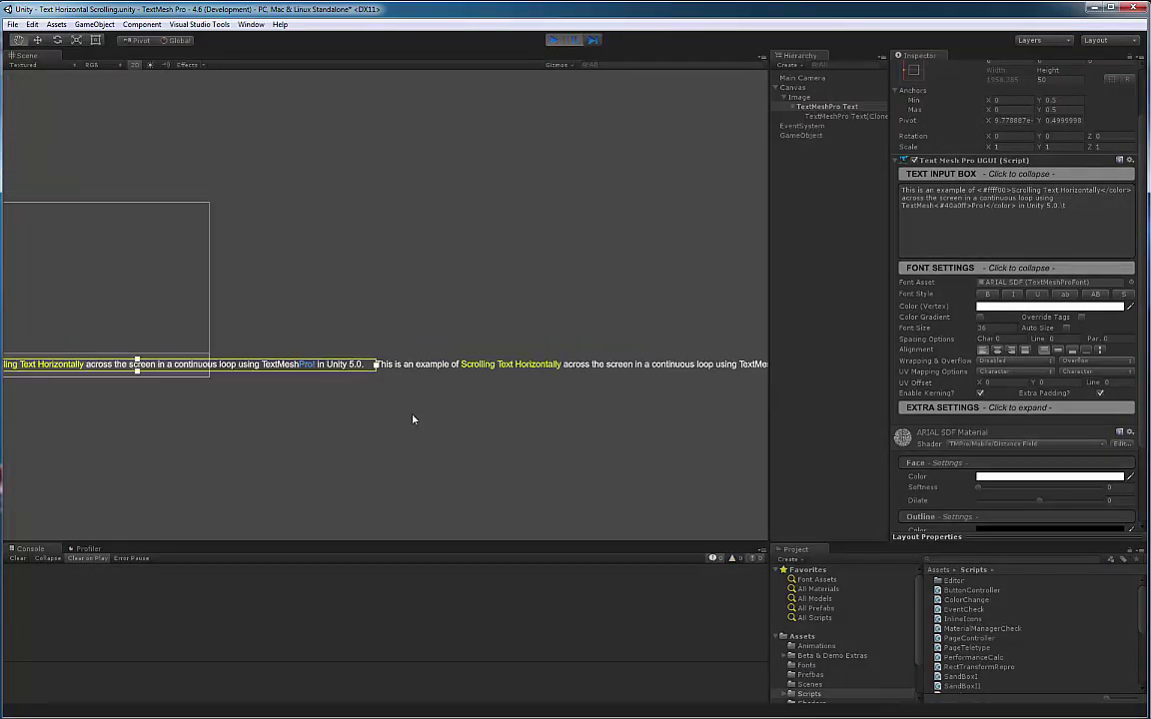
{"action": "scroll", "coordinate": [412, 420], "scroll_direction": "up", "scroll_amount": 3}
{"action": "middle_click_drag", "start_coordinate": [454, 436], "coordinate": [284, 352]}
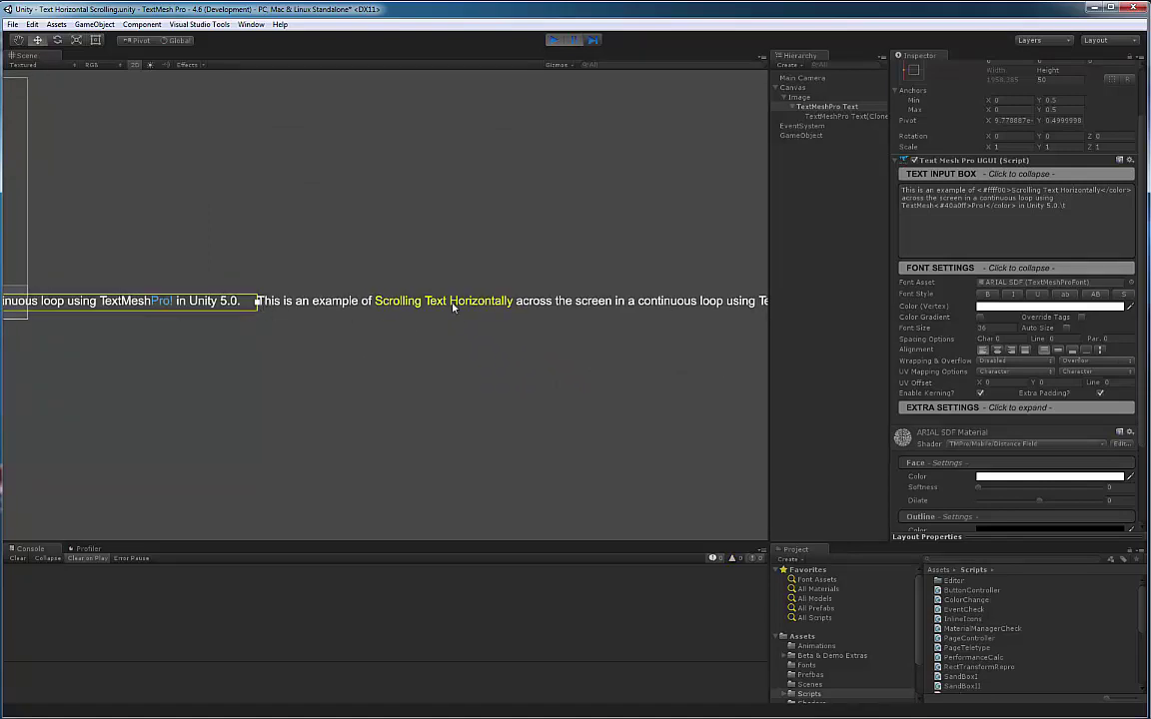
{"action": "middle_click_drag", "start_coordinate": [207, 396], "coordinate": [673, 441]}
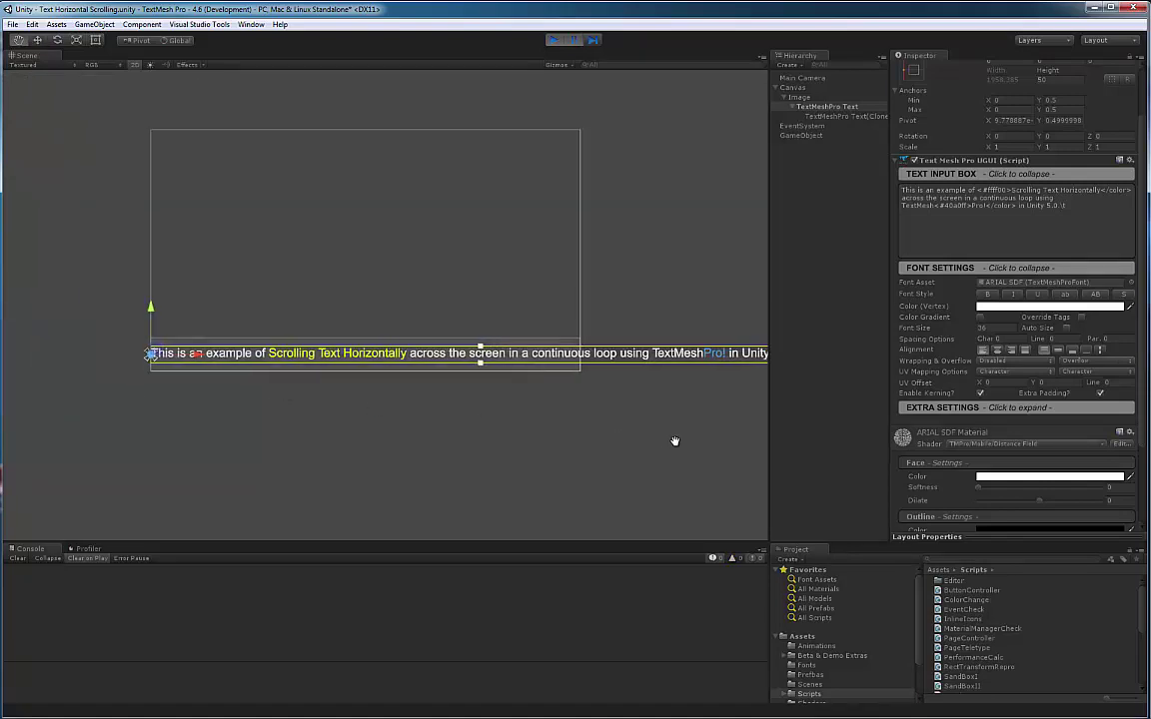
{"action": "left_click", "coordinate": [575, 42]}
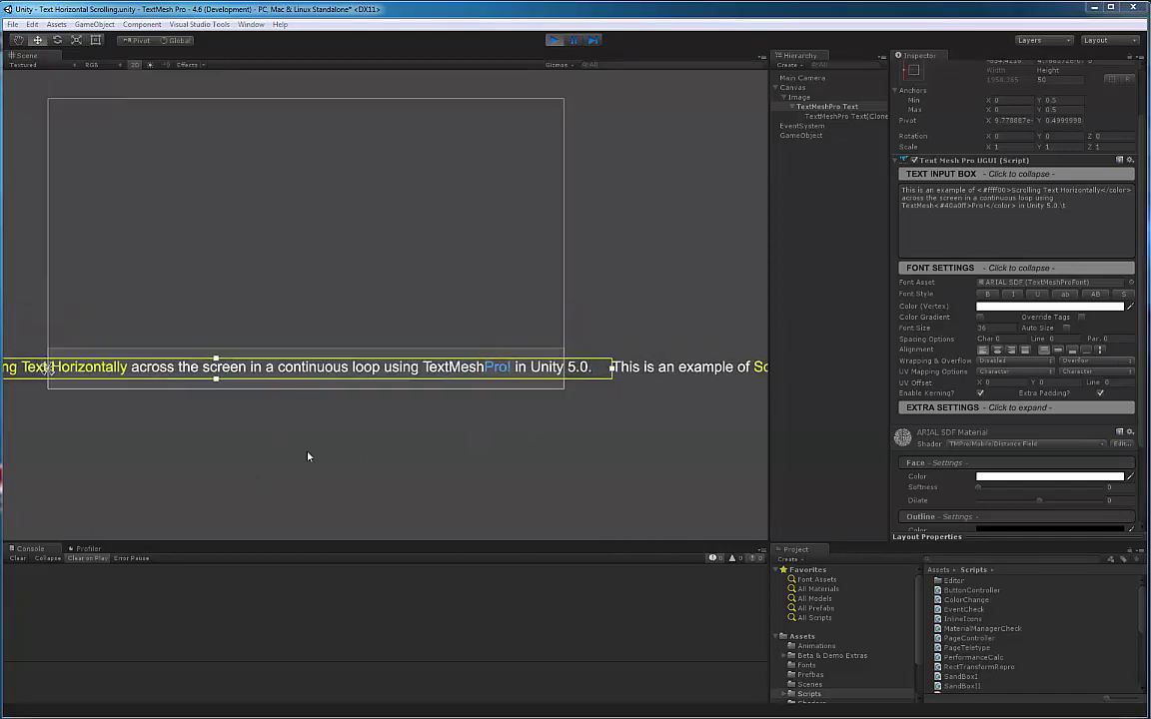
{"action": "middle_click_drag", "start_coordinate": [350, 462], "coordinate": [433, 507]}
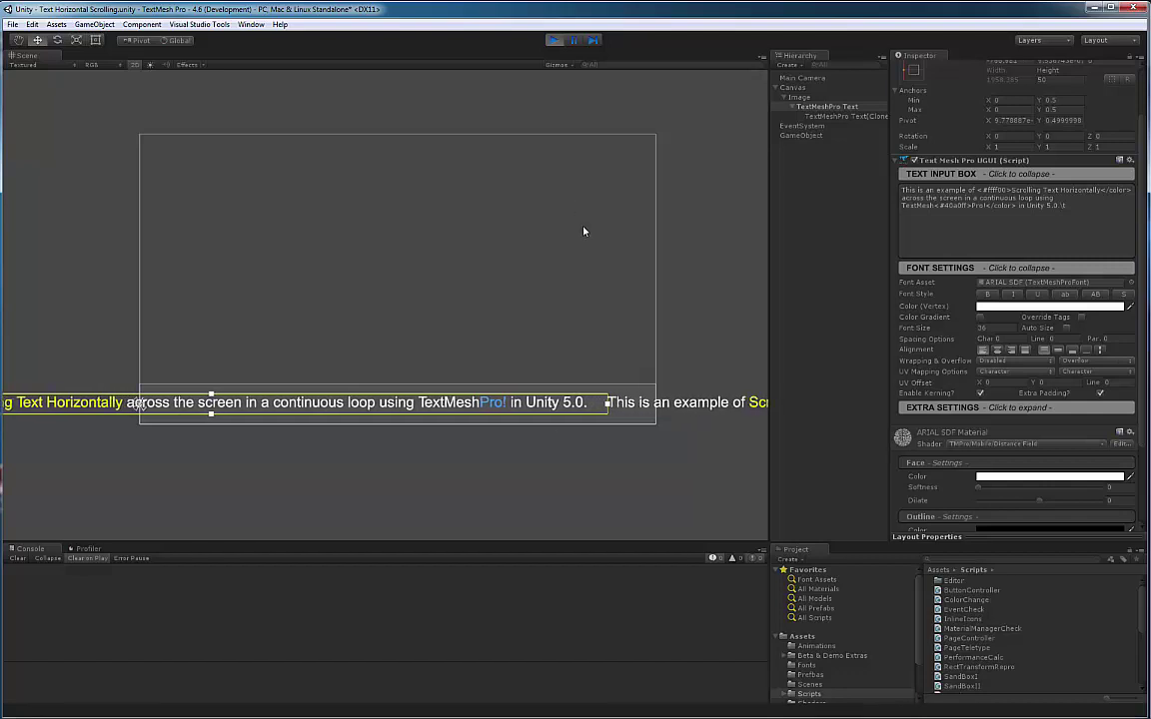
- Append 'This is new text.' to the line during play, then stop play mode
{"action": "left_click", "coordinate": [1076, 210]}
{"action": "left_click", "coordinate": [1078, 209]}
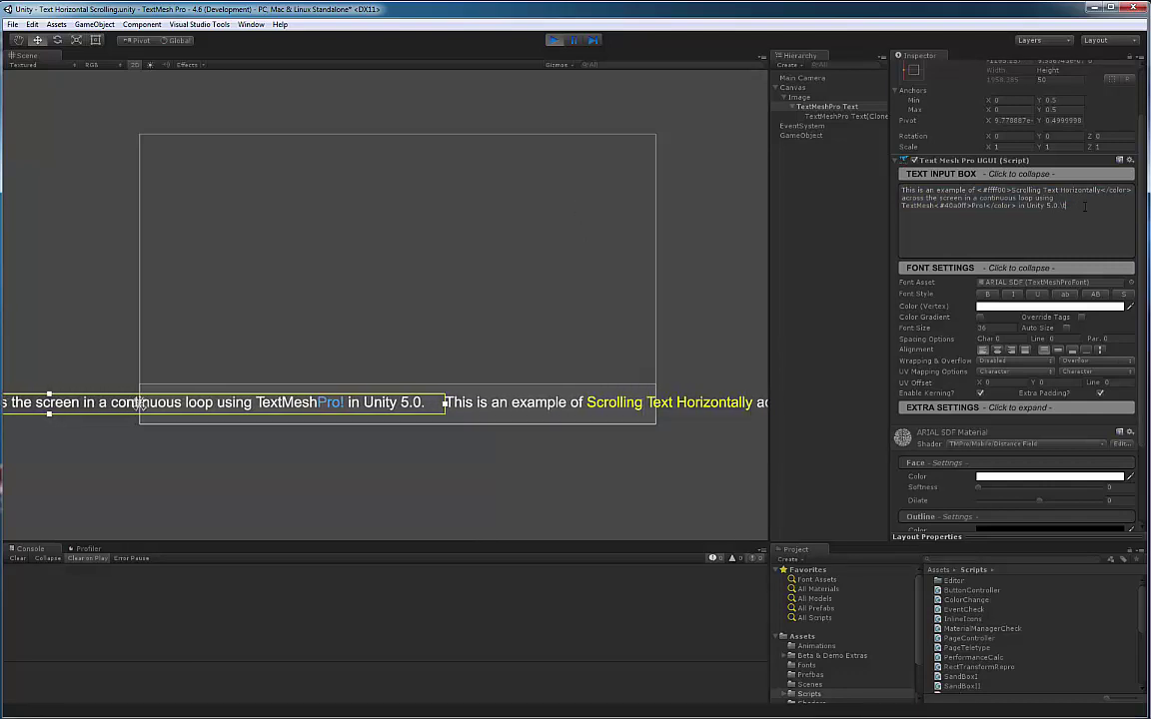
{"action": "type", "text": "This is new text"}
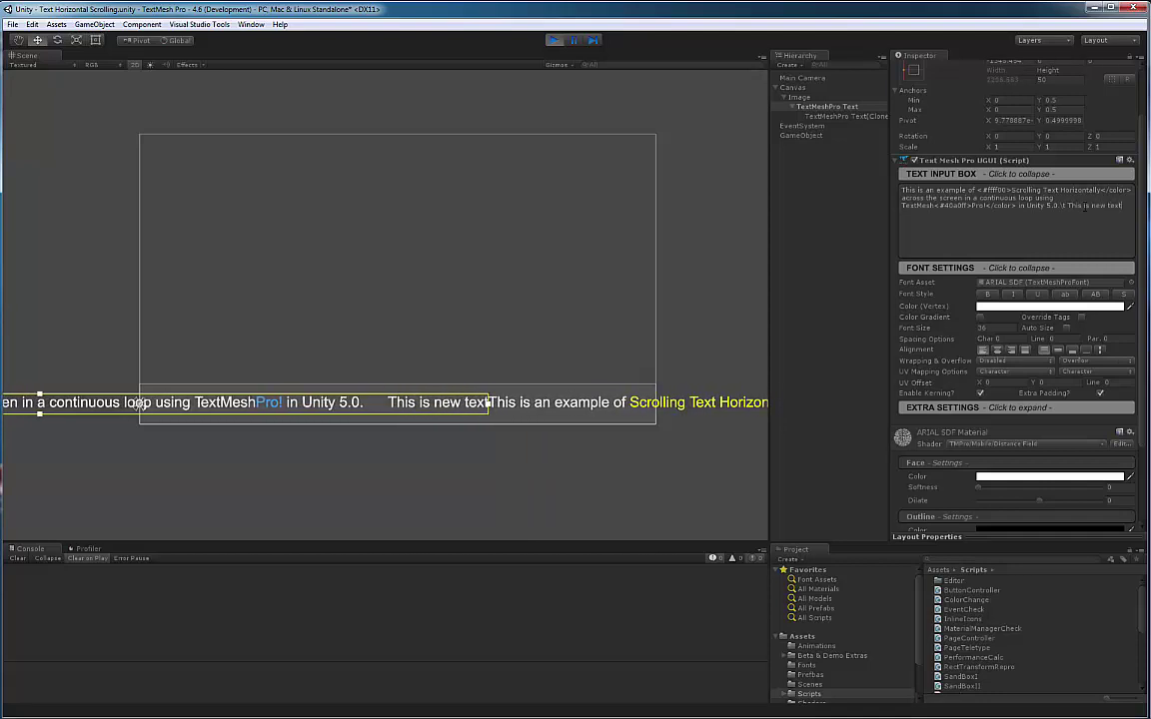
{"action": "type", "text": "."}
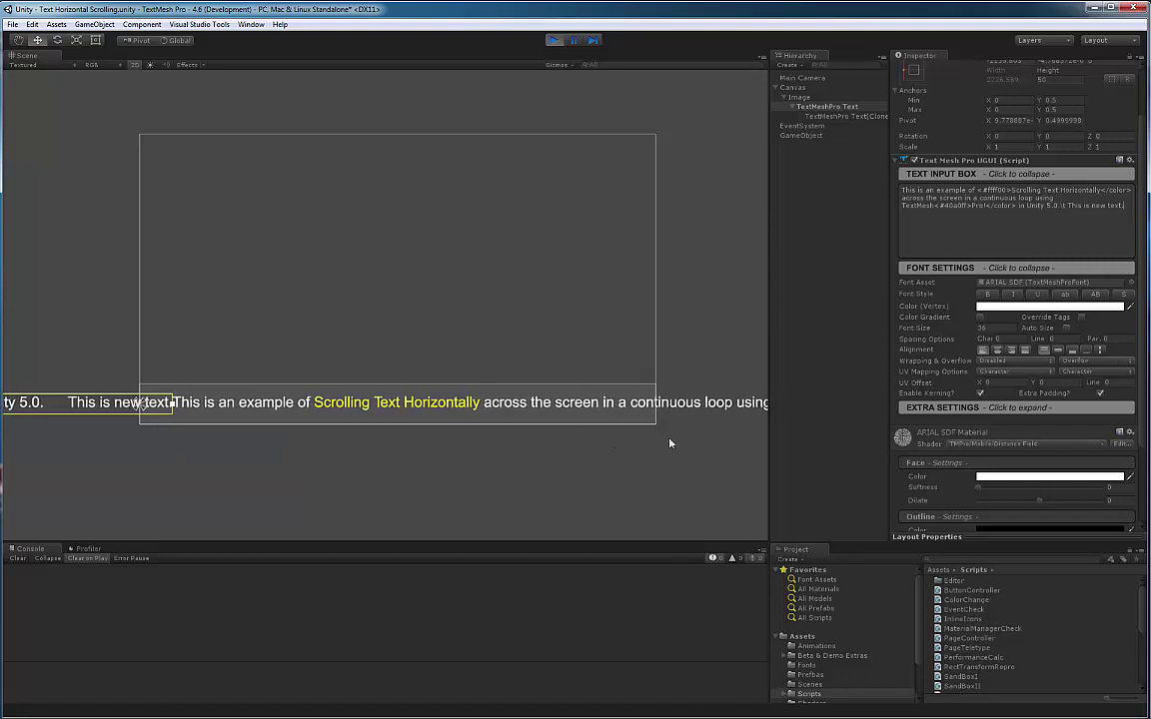
{"action": "left_click", "coordinate": [553, 42]}
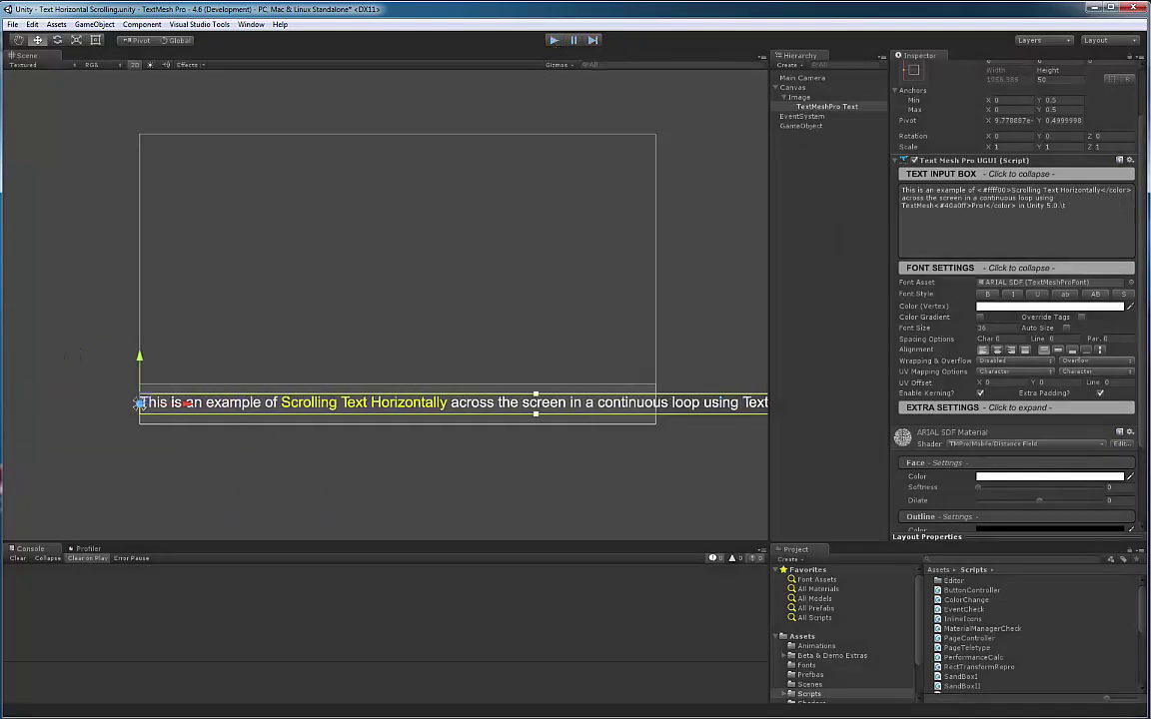
{"action": "key", "text": "alt+Tab"}
{"action": "scroll", "coordinate": [380, 413], "scroll_direction": "down", "scroll_amount": 8}
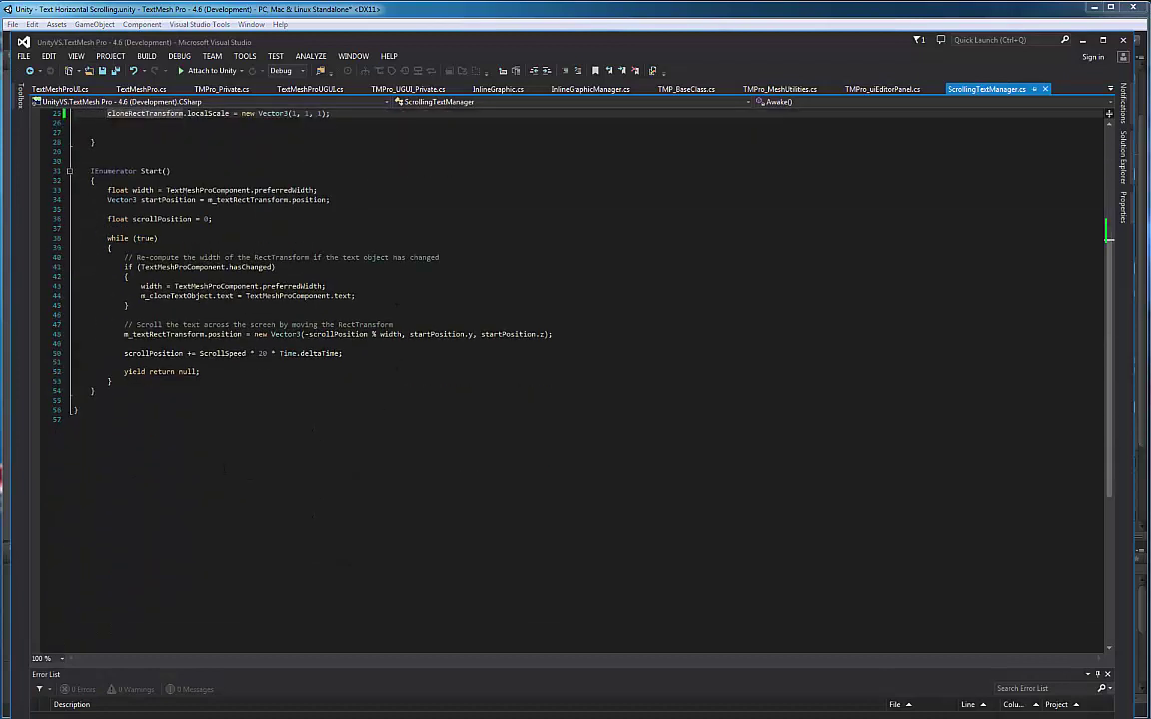
{"action": "scroll", "coordinate": [569, 379], "scroll_direction": "up", "scroll_amount": 1}
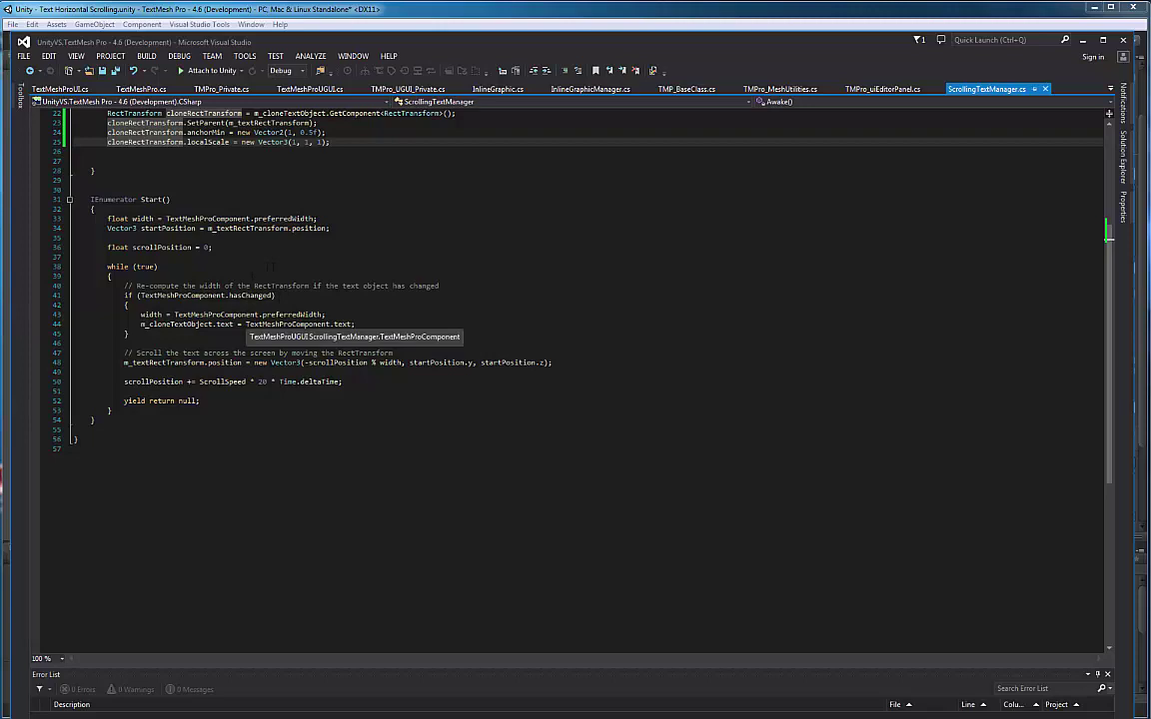
{"action": "left_click", "coordinate": [387, 22]}
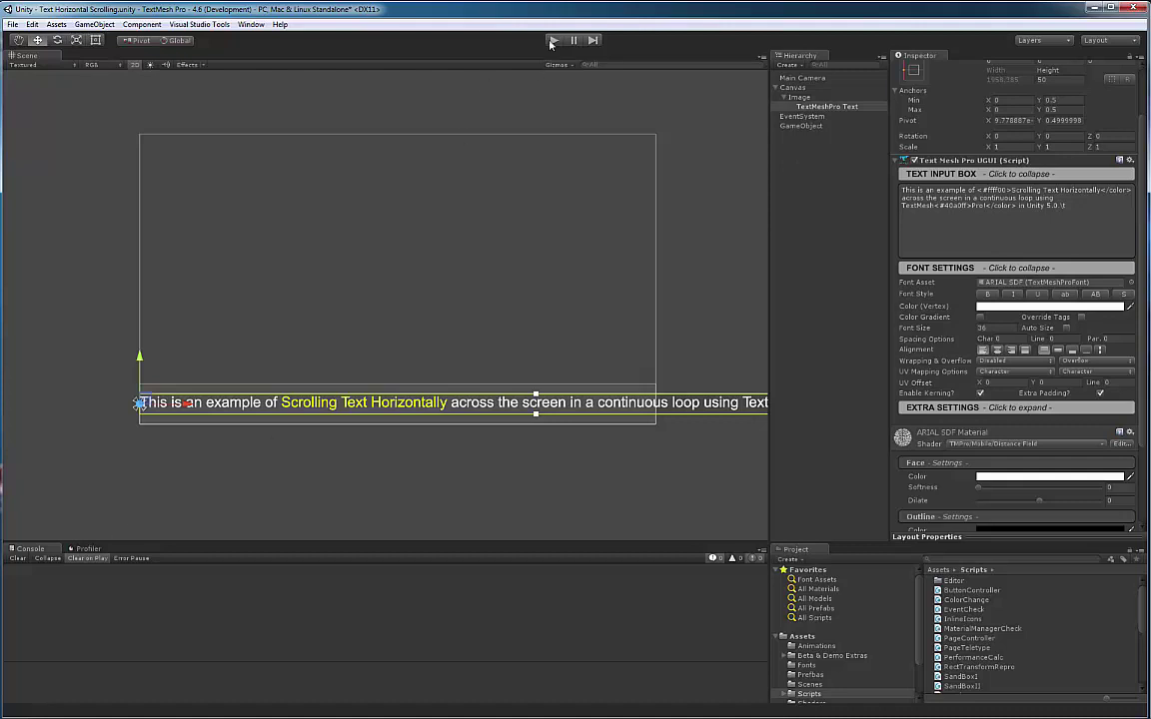
- Start Profiler recording, enlarge the panel to show GPU usage, and clear old data
{"action": "left_click", "coordinate": [87, 549]}
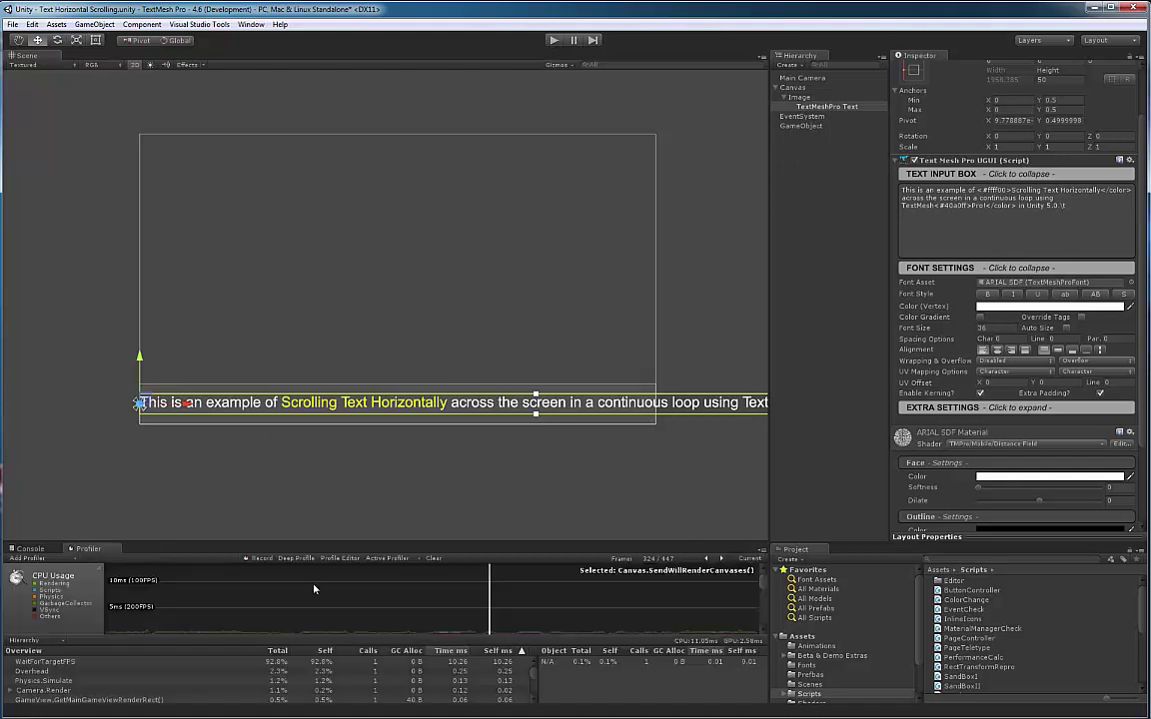
{"action": "left_click", "coordinate": [257, 559]}
{"action": "left_click_drag", "start_coordinate": [293, 545], "coordinate": [287, 396]}
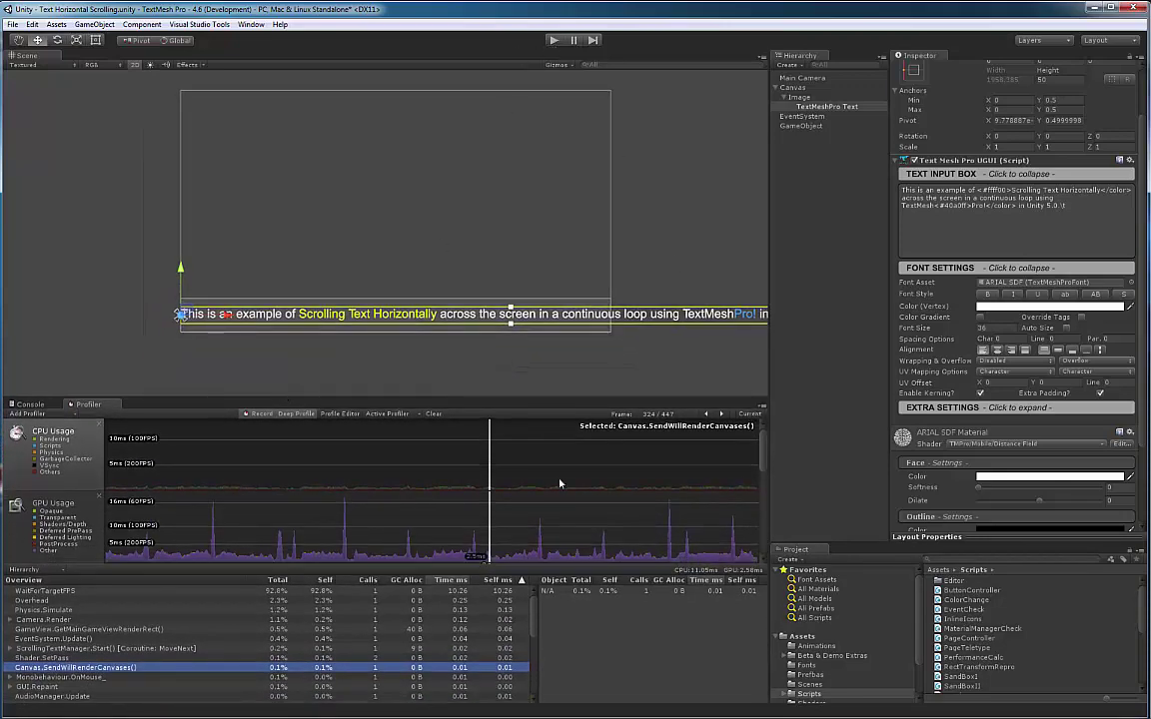
{"action": "left_click", "coordinate": [432, 414]}
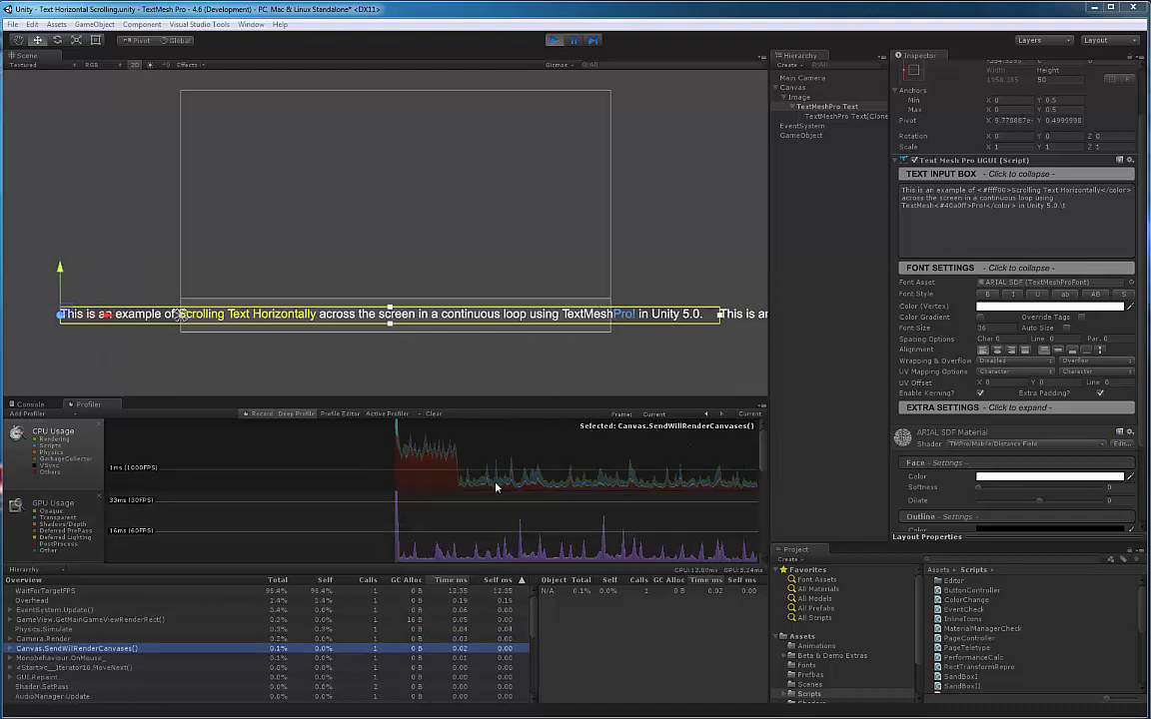
- Inspect frame 238, expanding Canvas.SendWillRenderCanvases down to TextMeshProUGUI.OnPreRenderCanvas()
{"action": "left_click", "coordinate": [638, 454]}
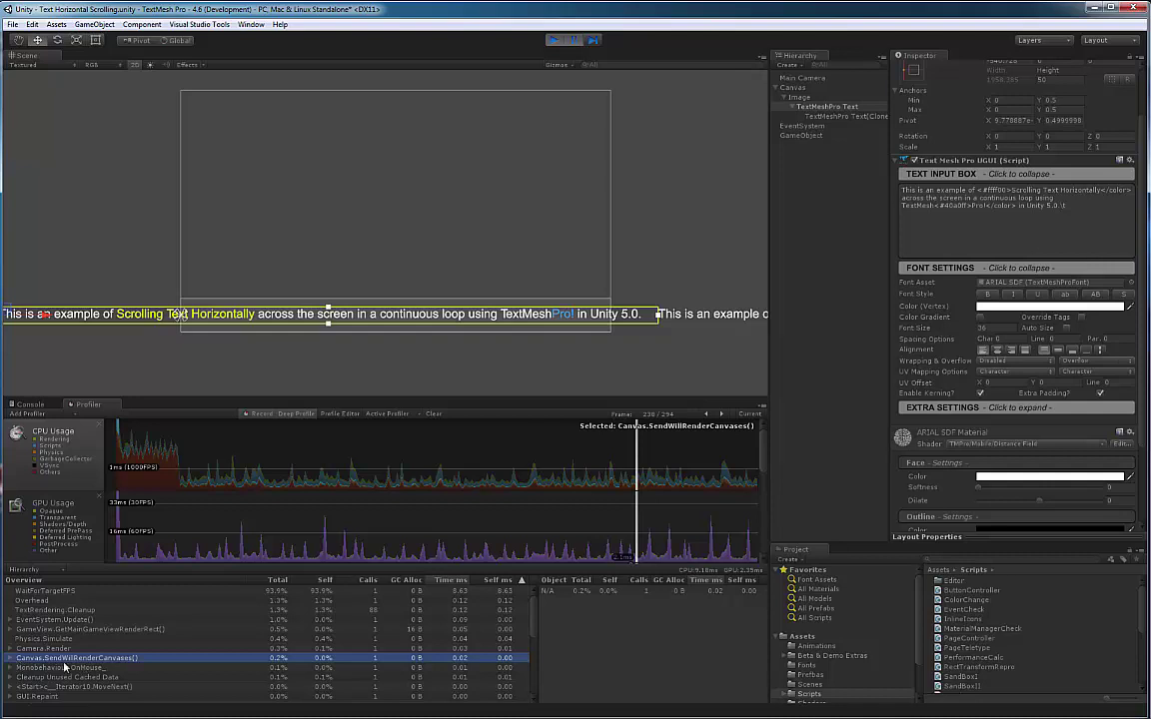
{"action": "left_click", "coordinate": [11, 658]}
{"action": "left_click", "coordinate": [19, 669]}
{"action": "scroll", "coordinate": [124, 651], "scroll_direction": "down", "scroll_amount": 1}
{"action": "left_click", "coordinate": [80, 650]}
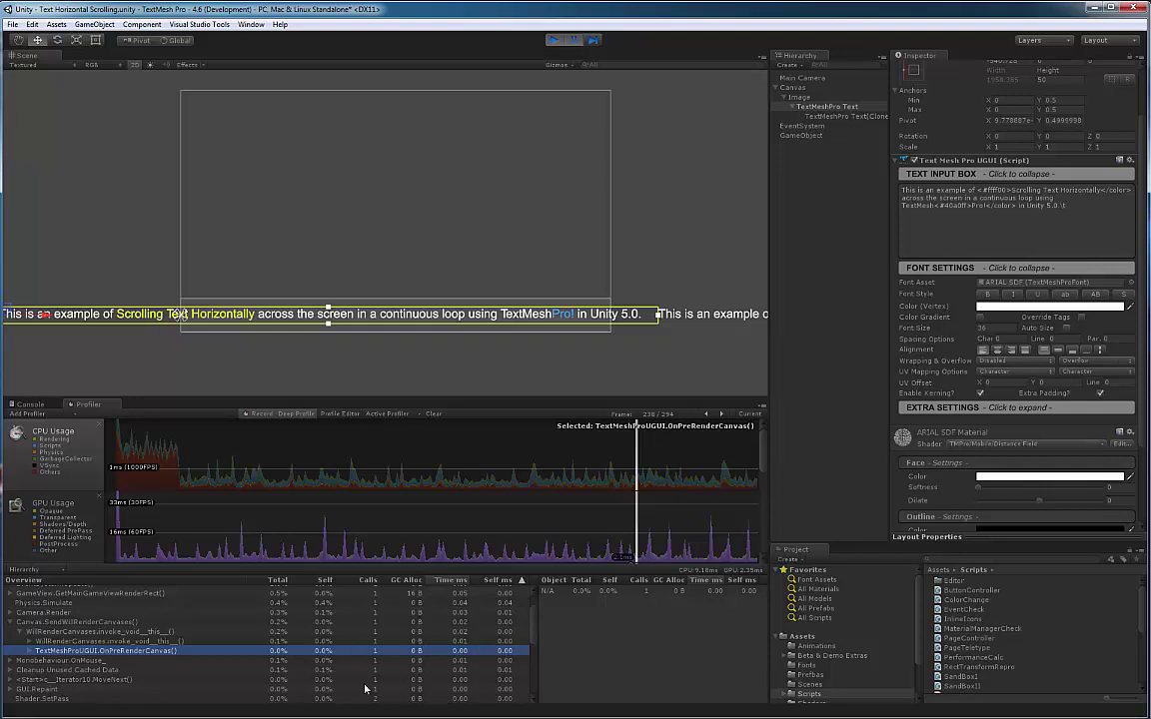
- Stop editor play, run the 1280 x 720 standalone build, watch the loop, then close it
{"action": "left_click", "coordinate": [553, 40]}
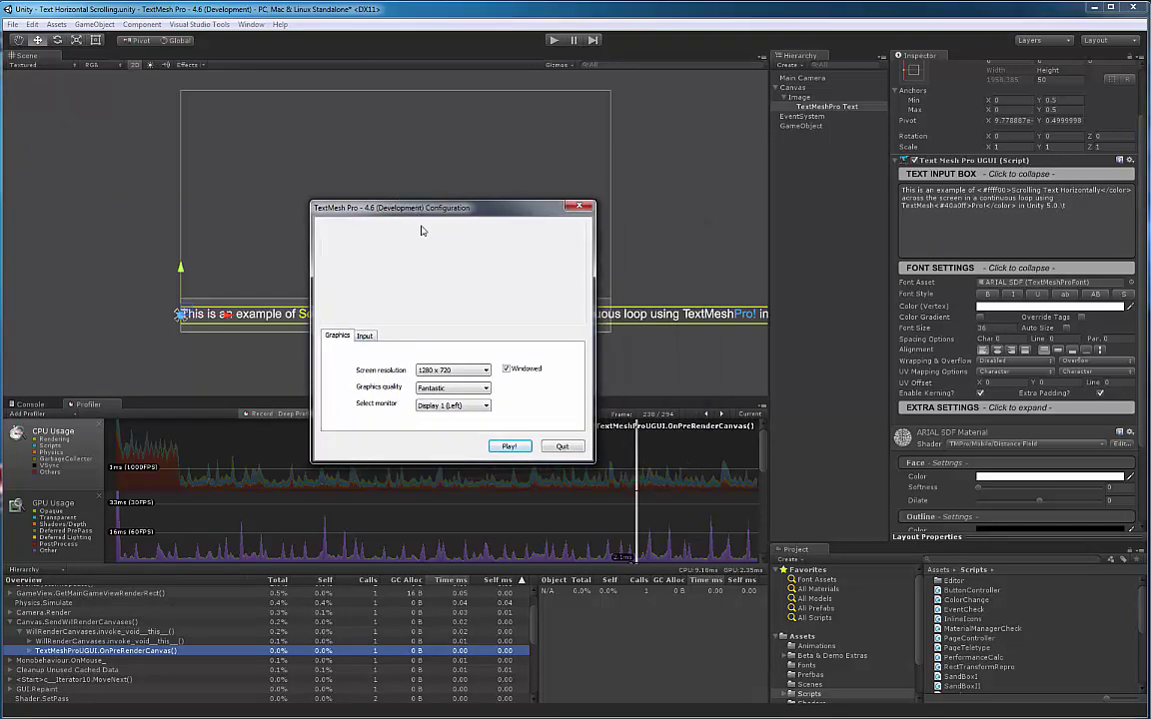
{"action": "left_click", "coordinate": [508, 445]}
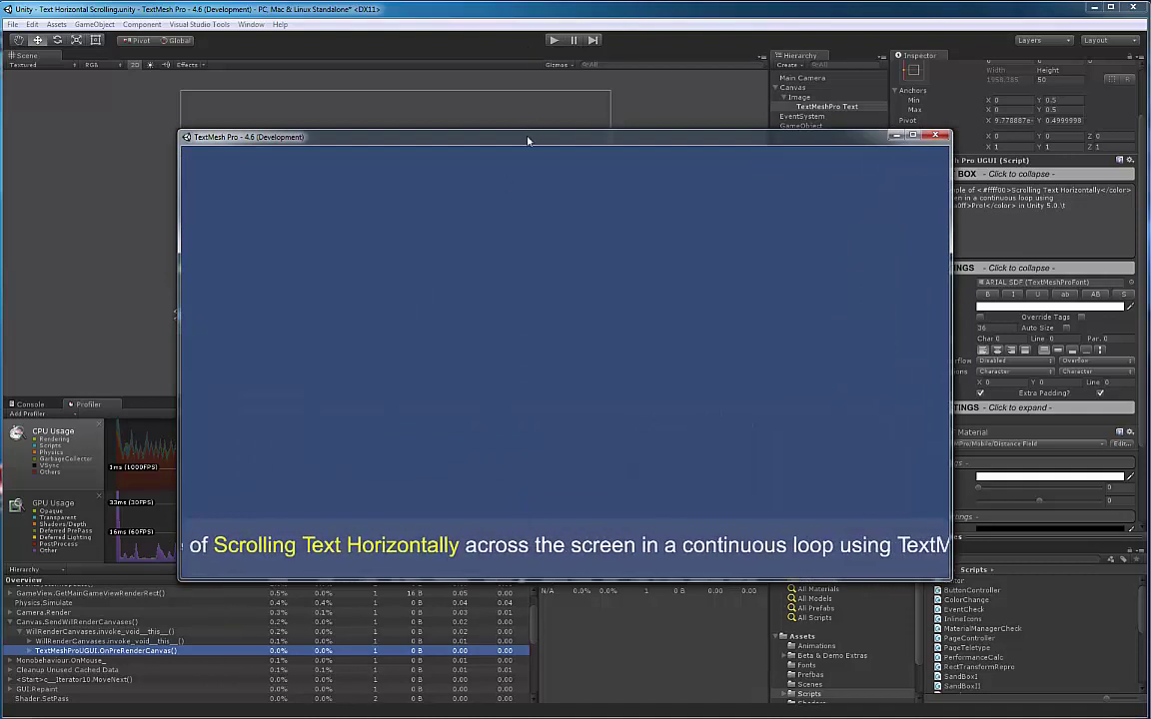
{"action": "left_click_drag", "start_coordinate": [528, 141], "coordinate": [382, 83]}
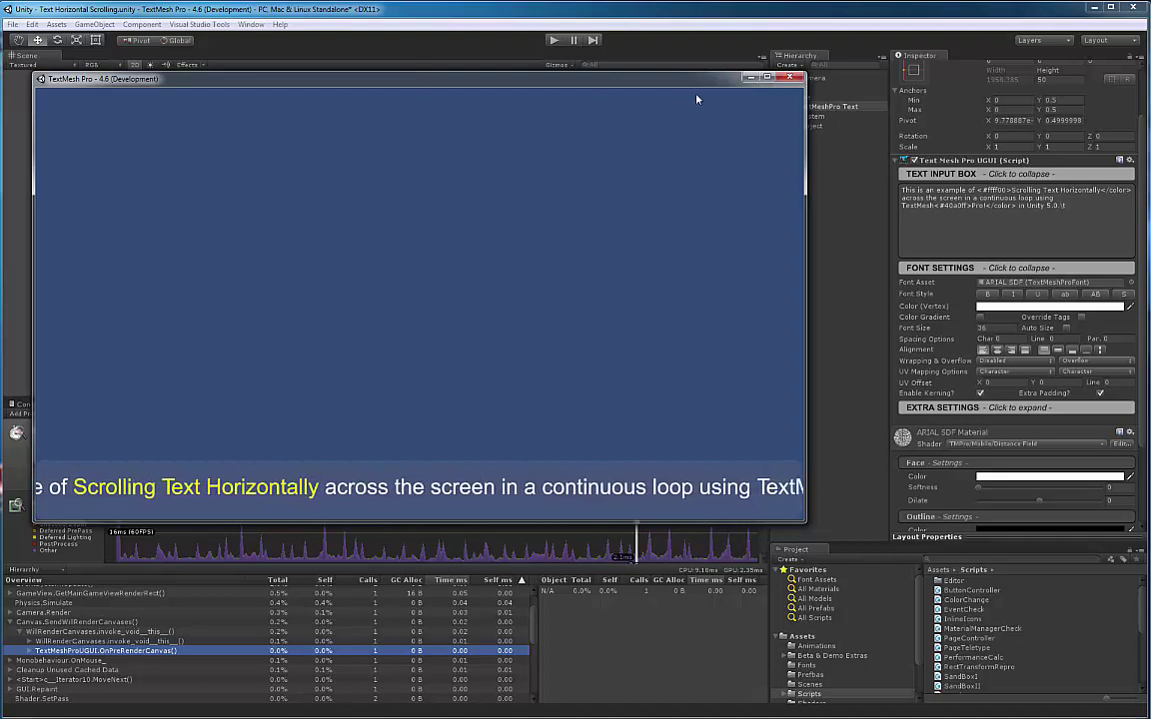
{"action": "left_click", "coordinate": [789, 76]}
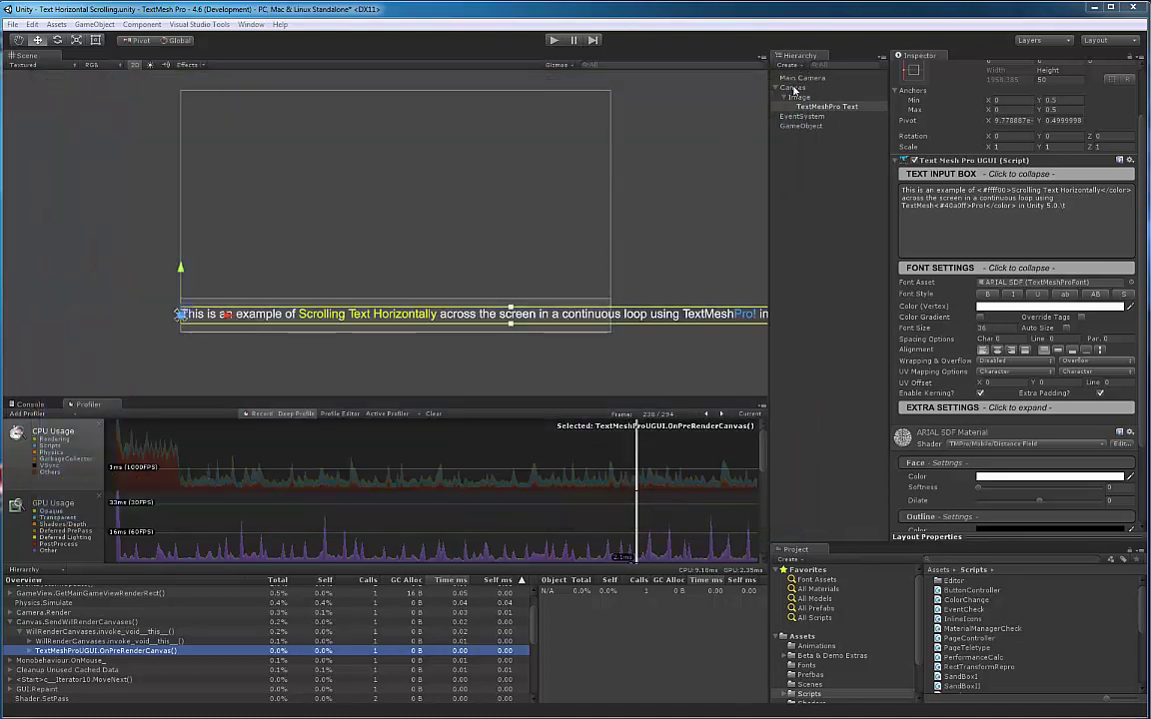
- Select TextMeshPro Text and browse the UI creation options for TextMeshPro text without adding anything
{"action": "left_click", "coordinate": [827, 106]}
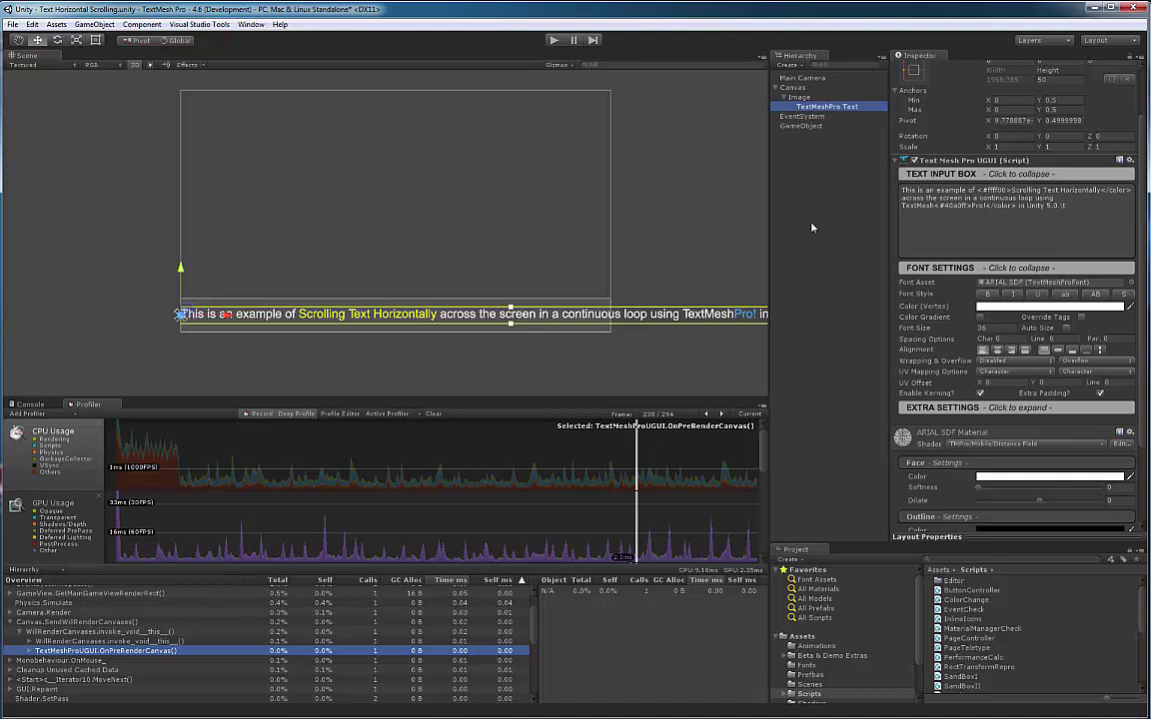
{"action": "left_click", "coordinate": [787, 66]}
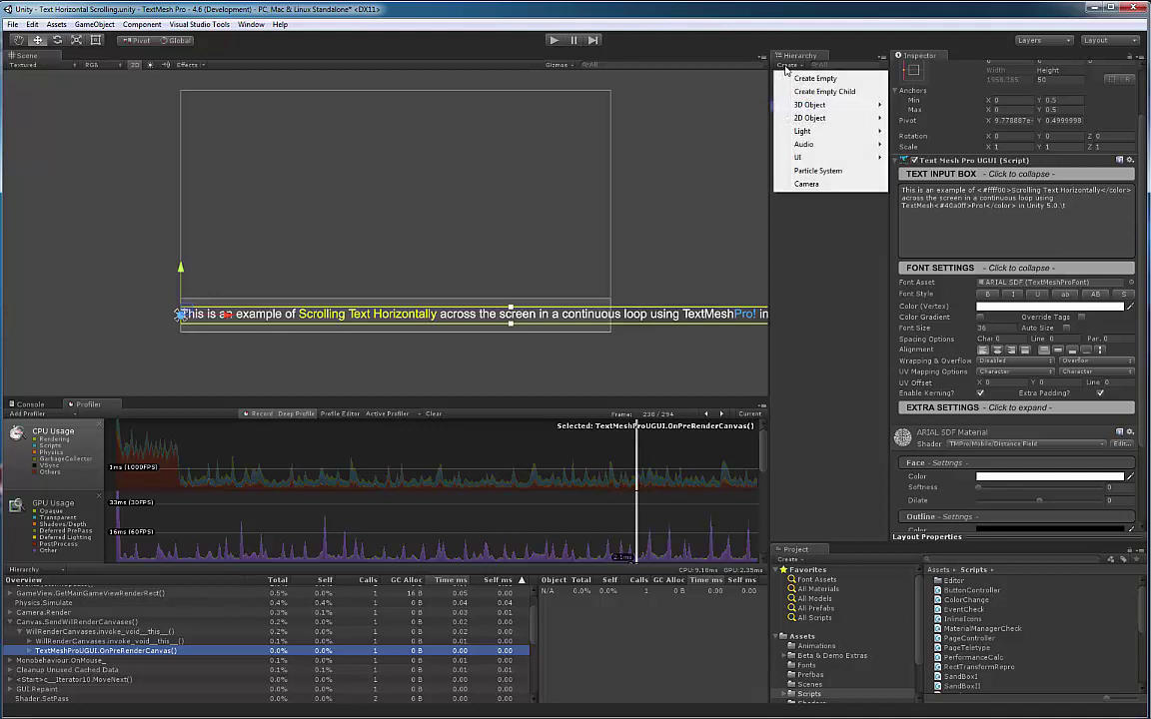
{"action": "mouse_move", "coordinate": [829, 156]}
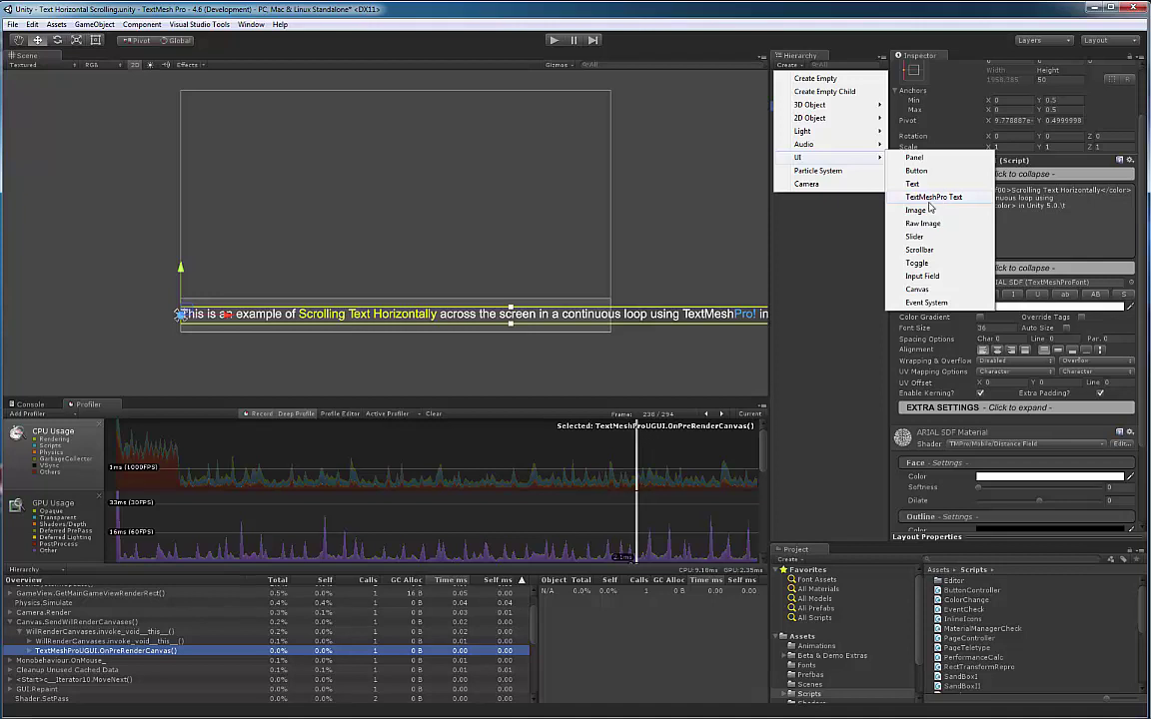
{"action": "left_click", "coordinate": [929, 201]}
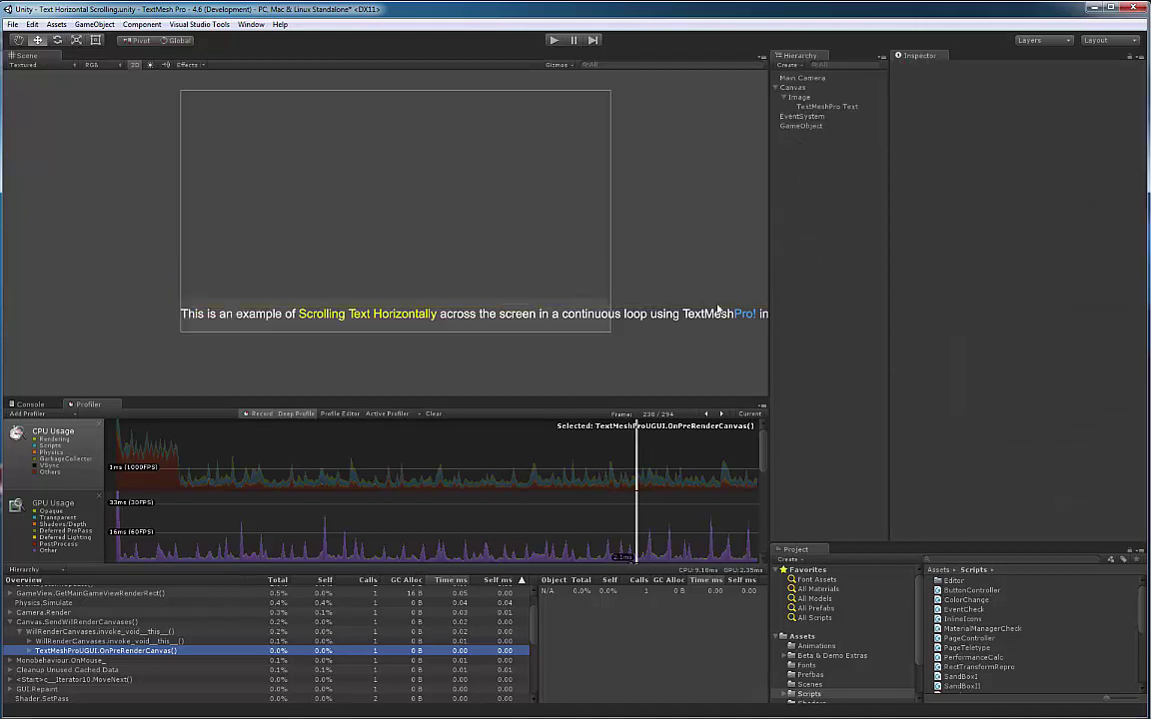
- Browse the 3D Object TextMeshPro option, then bring the Console back in place of the Profiler
{"action": "left_click", "coordinate": [786, 66]}
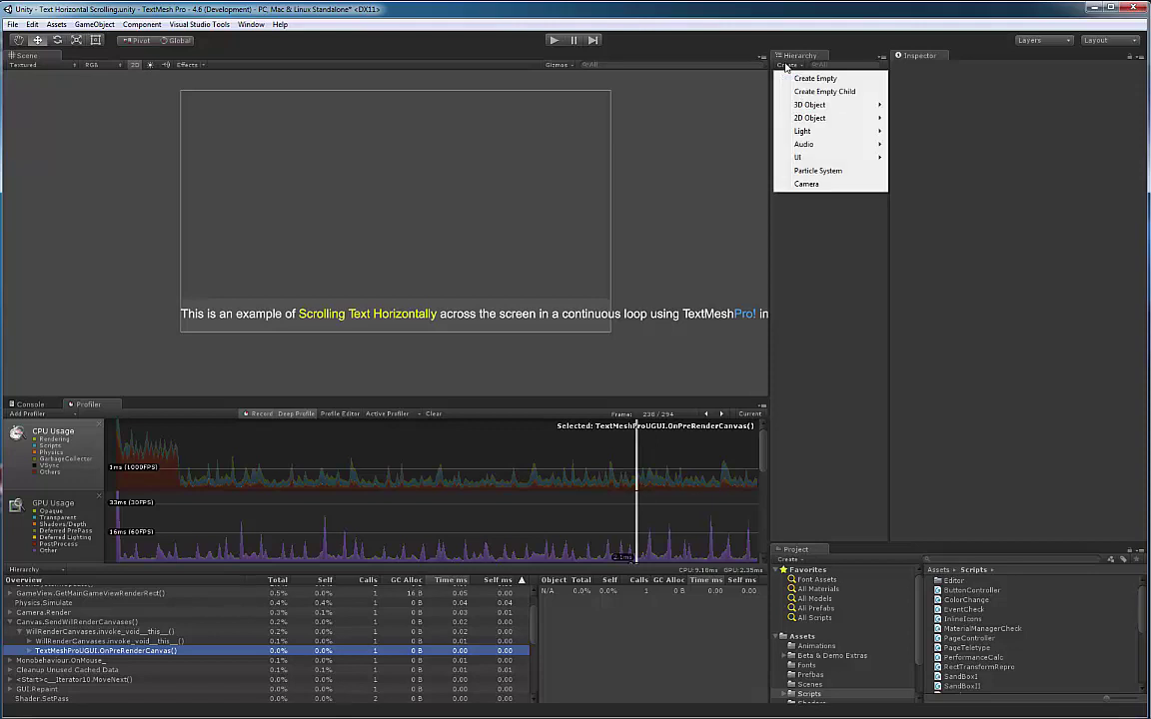
{"action": "mouse_move", "coordinate": [811, 104]}
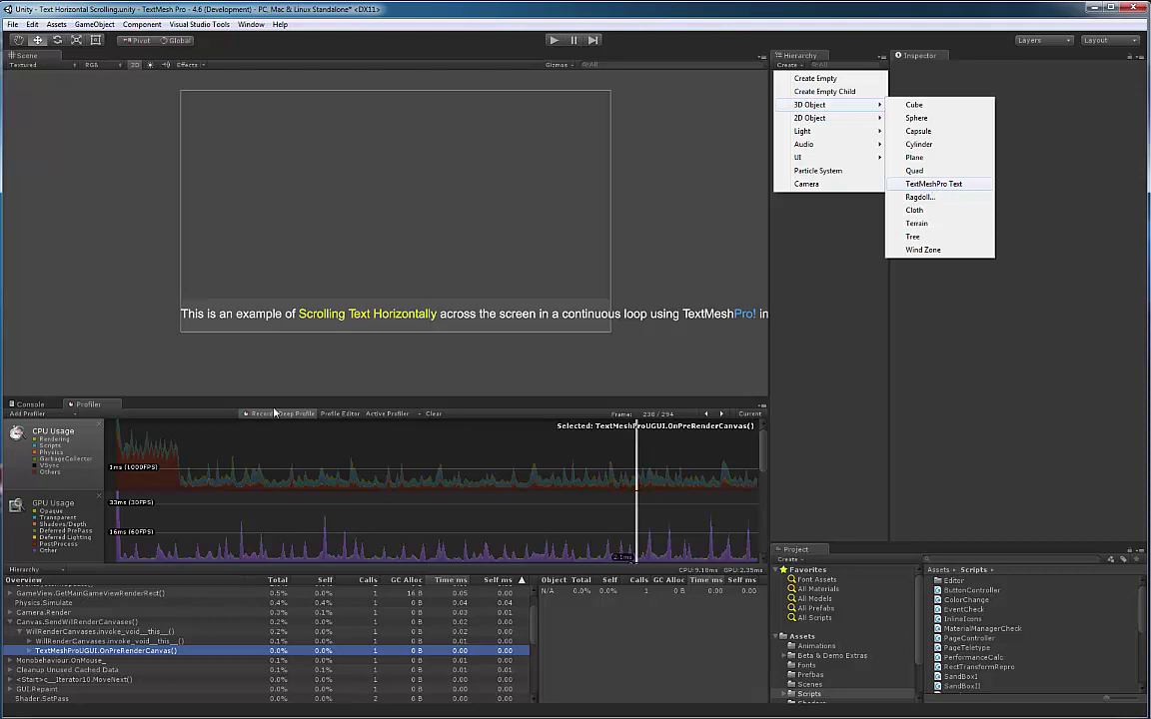
{"action": "left_click", "coordinate": [28, 404]}
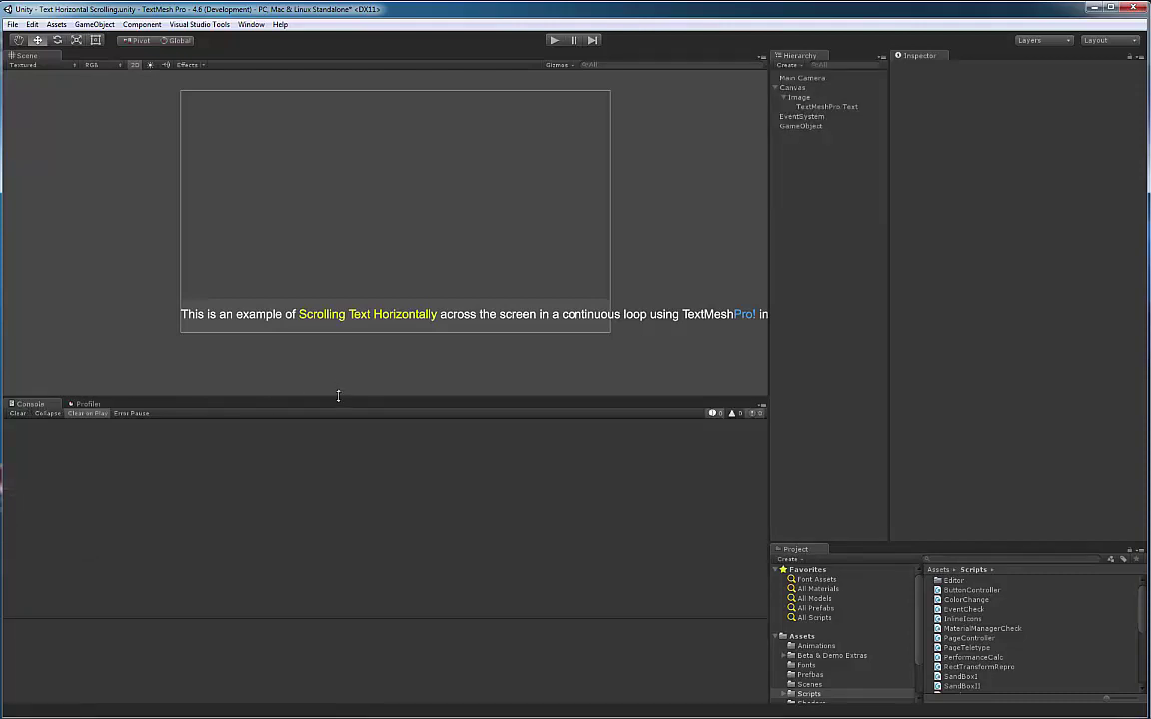
- Make the Scene view taller, select the Image, and enter play mode to watch the text loop
{"action": "left_click_drag", "start_coordinate": [337, 396], "coordinate": [351, 597]}
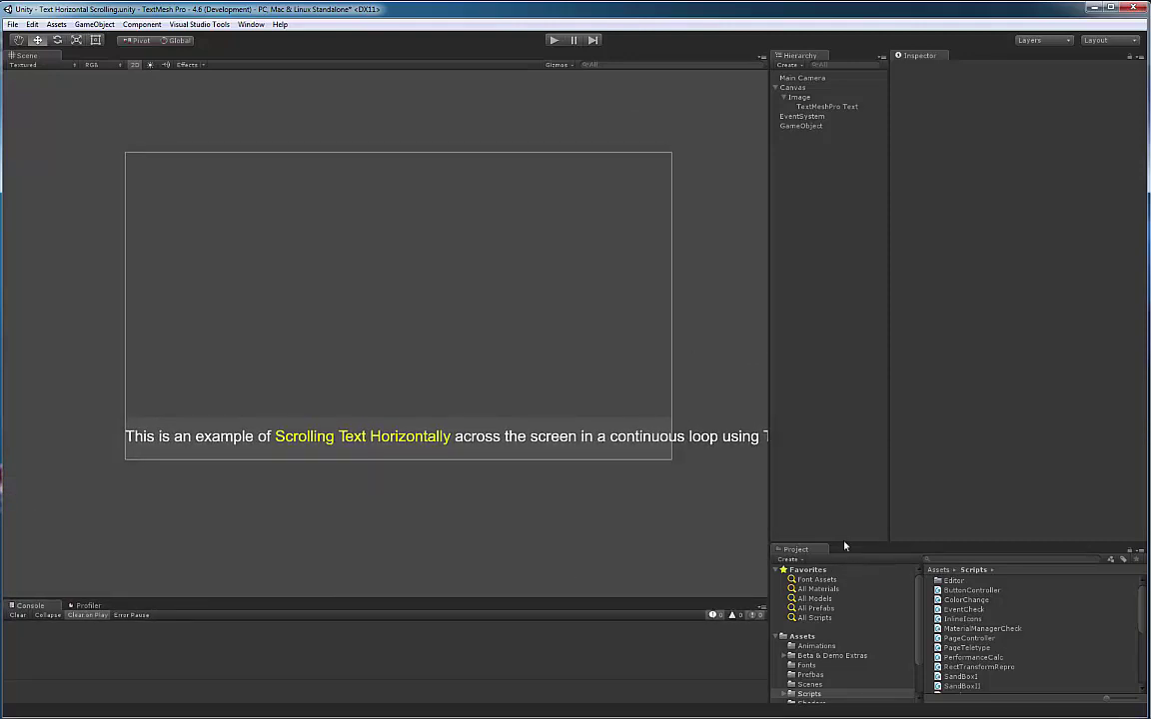
{"action": "left_click_drag", "start_coordinate": [701, 603], "coordinate": [698, 540]}
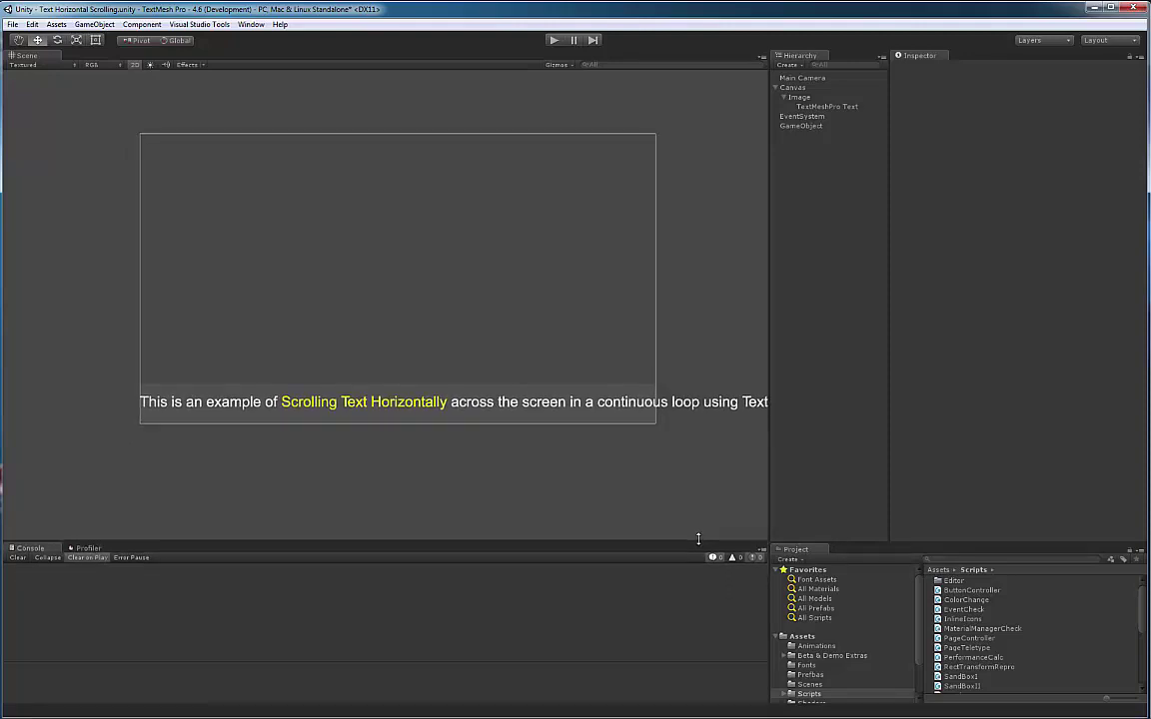
{"action": "left_click", "coordinate": [797, 97]}
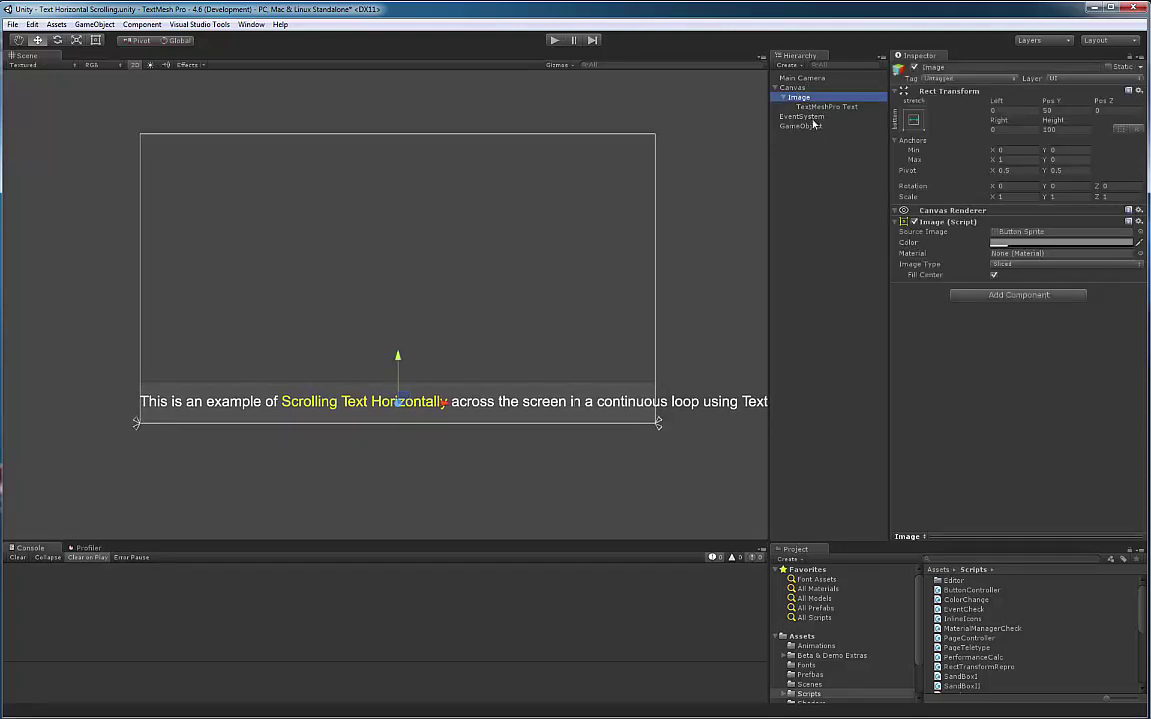
{"action": "left_click", "coordinate": [552, 41]}
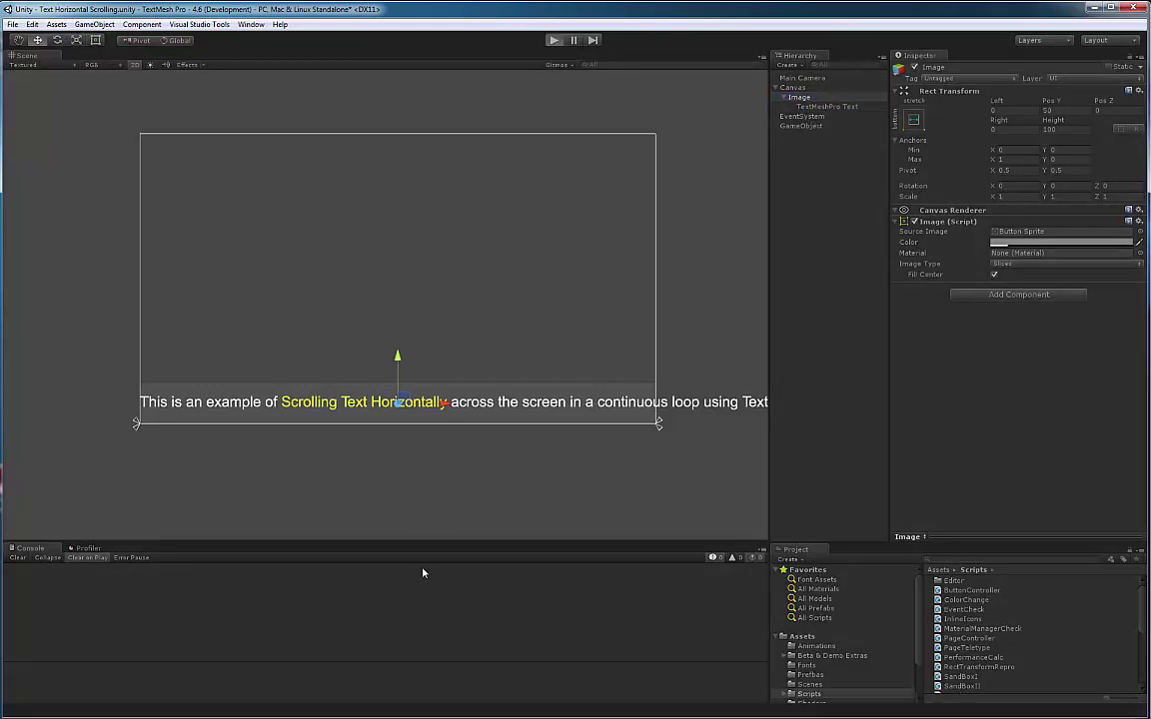